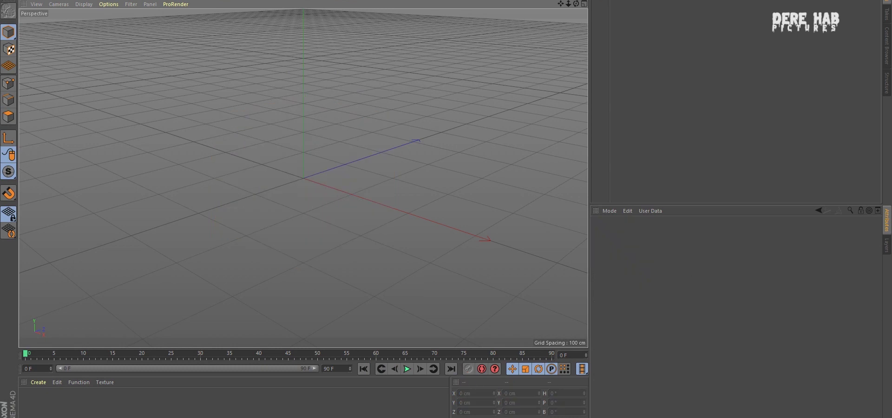
# Step: Replace the default cube with a Figure, add a Cube, and show four viewports
pyautogui.keyDown('alt'); pyautogui.moveTo(412, 80); pyautogui.dragTo(381, 172); pyautogui.keyUp('alt')
pyautogui.click(344, 4)
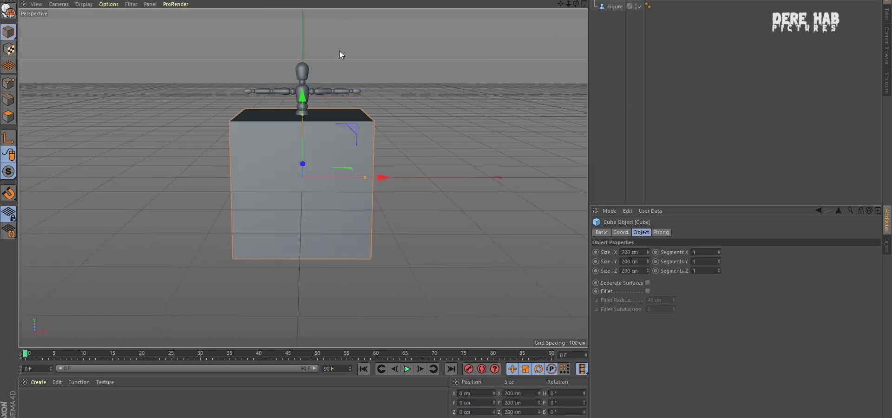
pyautogui.click(584, 4)
# Step: Raise and stretch the cube into a room about 564 × 279 × 812 cm around the figure
pyautogui.moveTo(448, 230); pyautogui.dragTo(451, 203)
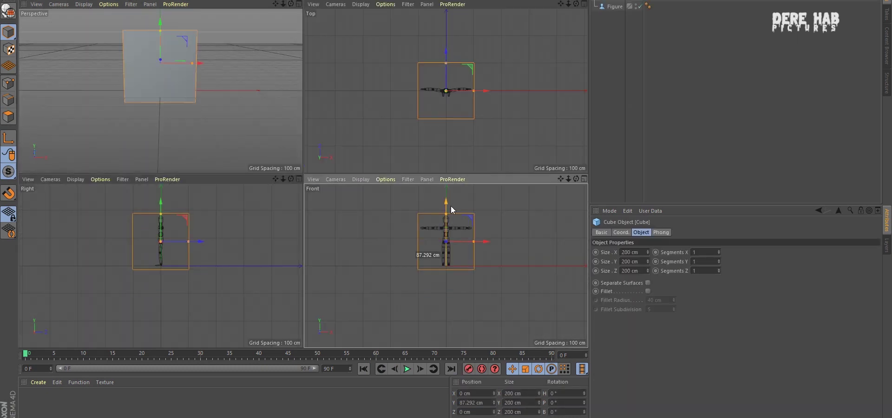
pyautogui.moveTo(188, 239); pyautogui.dragTo(252, 234)
pyautogui.moveTo(186, 211); pyautogui.dragTo(188, 189)
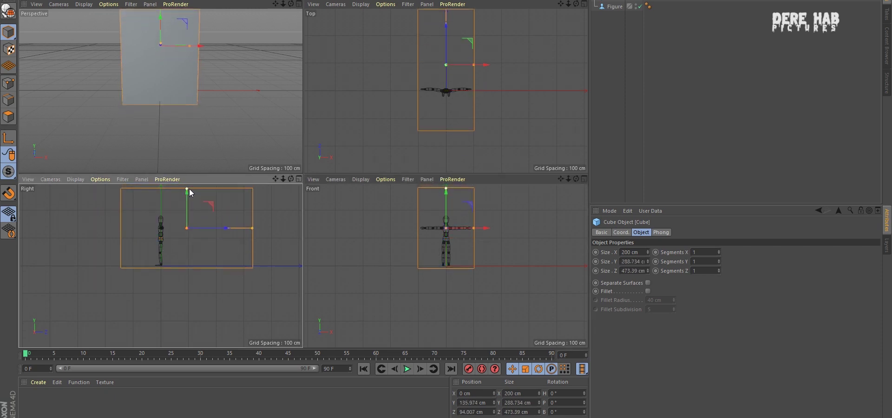
pyautogui.moveTo(253, 226); pyautogui.dragTo(301, 236)
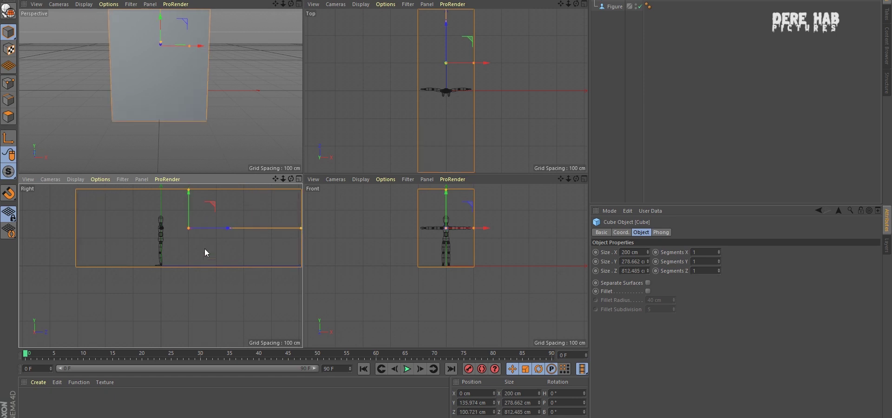
pyautogui.moveTo(474, 228); pyautogui.dragTo(535, 226)
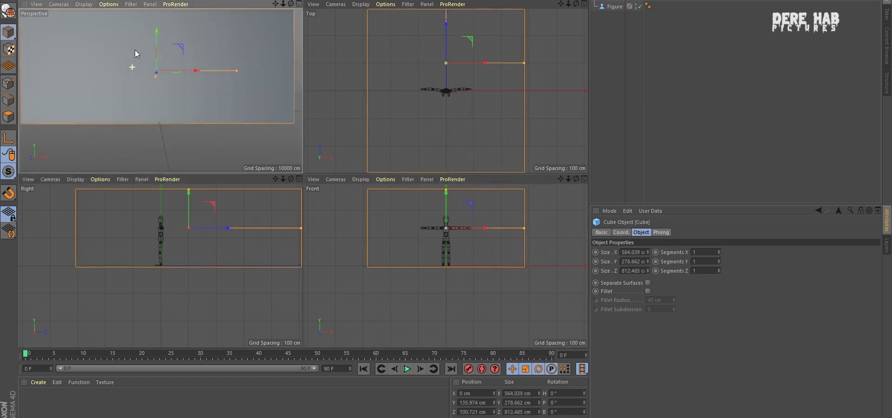
# Step: Make the room box editable with C and reverse its normals to face inward
pyautogui.scroll(-4, 206, 95)
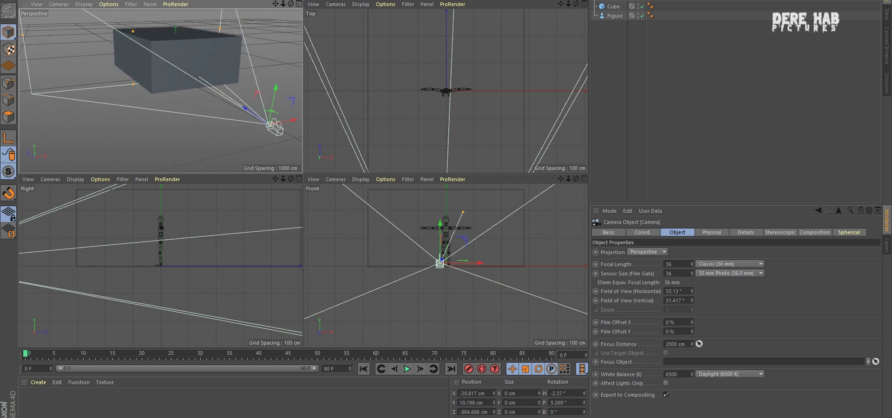
pyautogui.scroll(4, 216, 99)
pyautogui.keyDown('alt'); pyautogui.moveTo(217, 99); pyautogui.dragTo(184, 102); pyautogui.keyUp('alt')
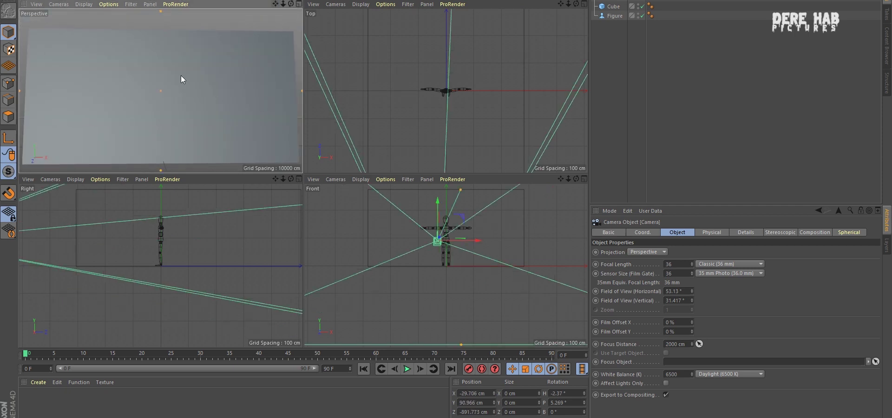
pyautogui.click(205, 94)
pyautogui.press('c')
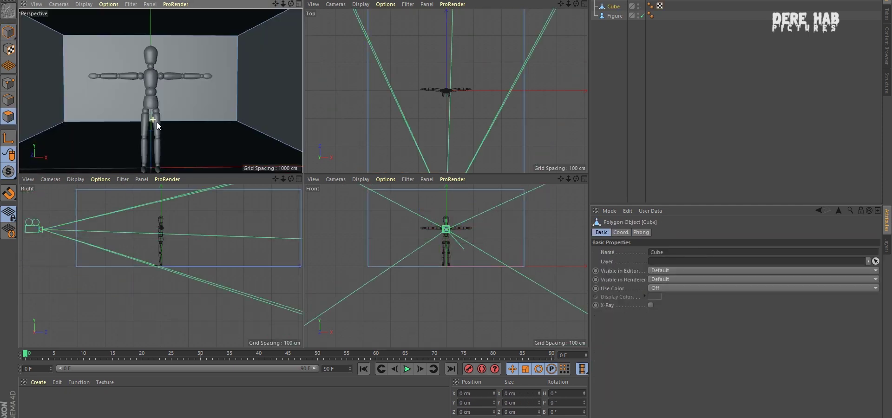
pyautogui.scroll(-3, 230, 105)
pyautogui.moveTo(230, 105)
pyautogui.keyDown('alt'); pyautogui.mouseDown()
pyautogui.moveTo(224, 52)
pyautogui.moveTo(178, 57)
pyautogui.moveTo(182, 93)
pyautogui.mouseUp(); pyautogui.keyUp('alt')
pyautogui.rightClick(206, 55)
pyautogui.click(241, 317)
# Step: Select the room's walls, undoing a trial shift of the left wall, ending on the back wall
pyautogui.scroll(3, 186, 38)
pyautogui.click(177, 57)
pyautogui.click(274, 79)
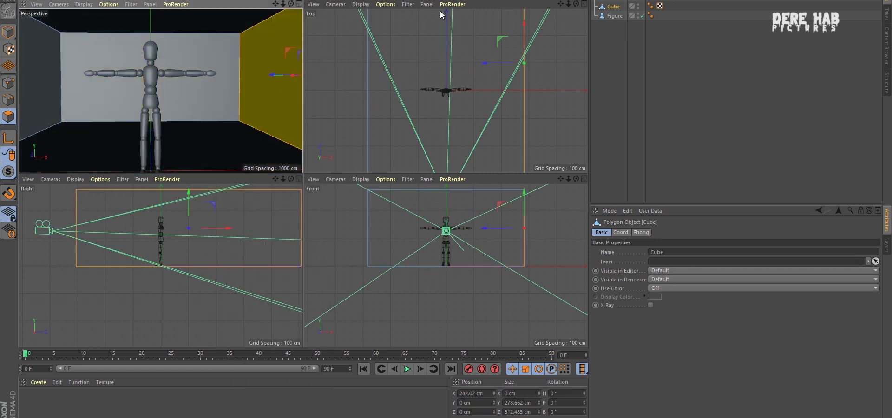
pyautogui.keyDown('alt'); pyautogui.moveTo(303, 74); pyautogui.dragTo(329, 91); pyautogui.keyUp('alt')
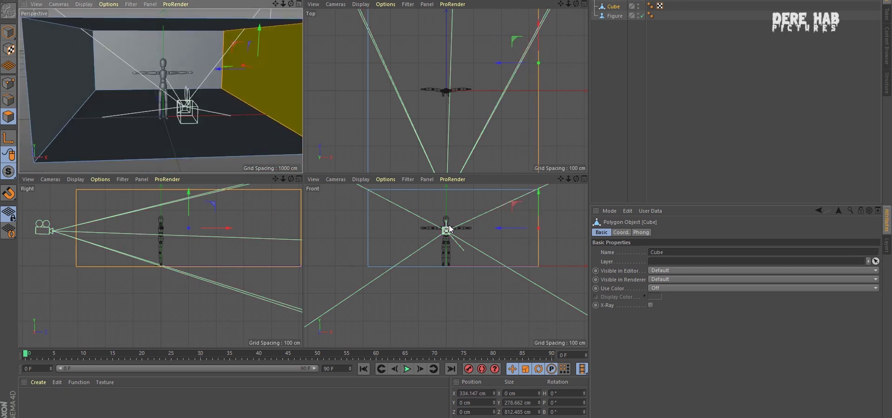
pyautogui.click(369, 229)
pyautogui.moveTo(368, 229); pyautogui.dragTo(355, 229)
pyautogui.hotkey('ctrl', 'shift', 'z')
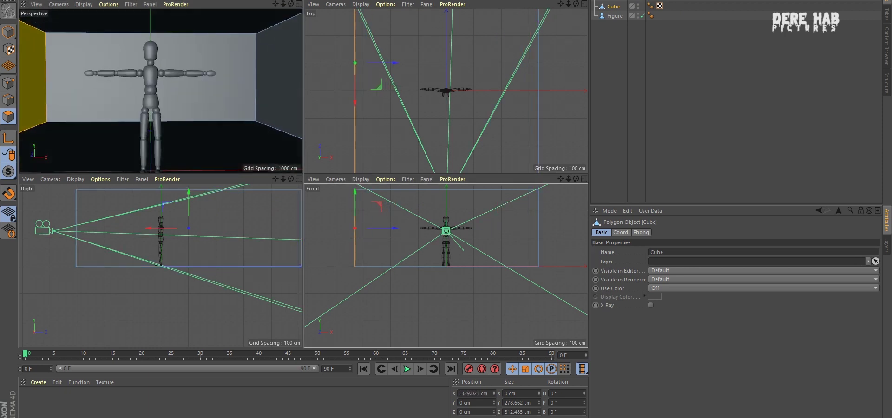
pyautogui.click(241, 69)
# Step: Cancel the loop cut and move the figure back toward the rear wall
pyautogui.press('k')
pyautogui.press('l')
pyautogui.click(649, 58)
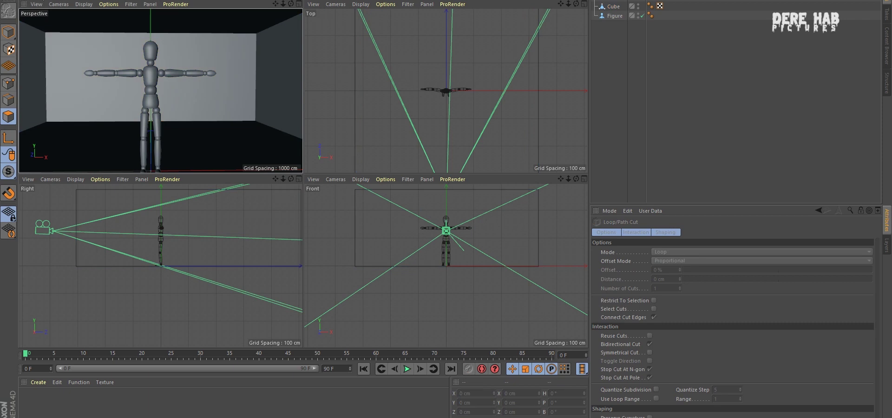
pyautogui.click(612, 17)
pyautogui.press('e')
pyautogui.moveTo(204, 268); pyautogui.dragTo(302, 266)
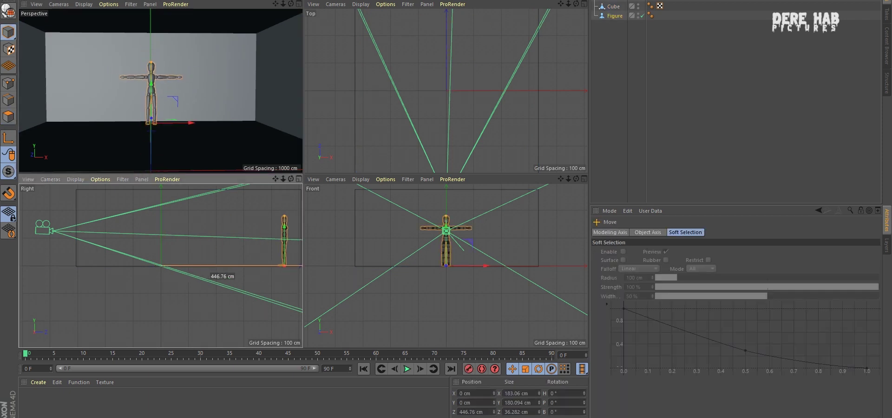
# Step: In polygon mode on the room box, select the right wall and the ceiling
pyautogui.click(229, 85)
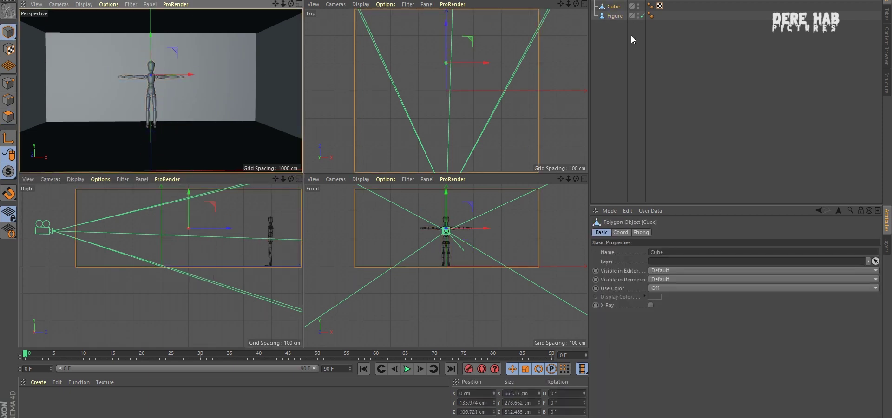
pyautogui.click(8, 116)
pyautogui.click(241, 189)
pyautogui.scroll(-4, 493, 93)
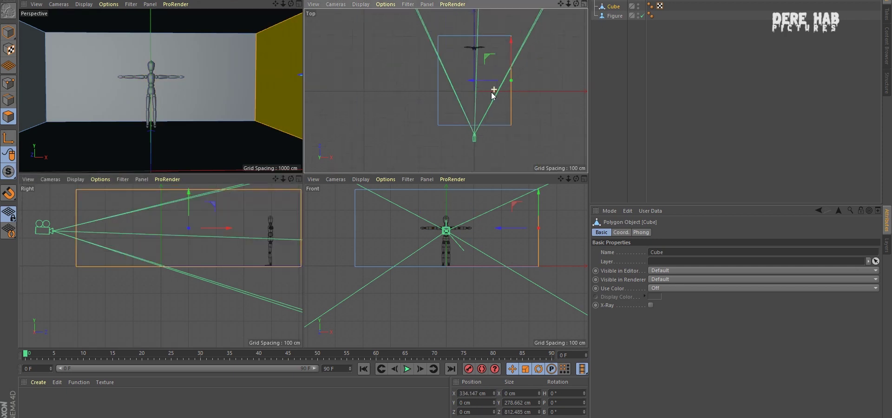
pyautogui.click(190, 193)
pyautogui.press('e')
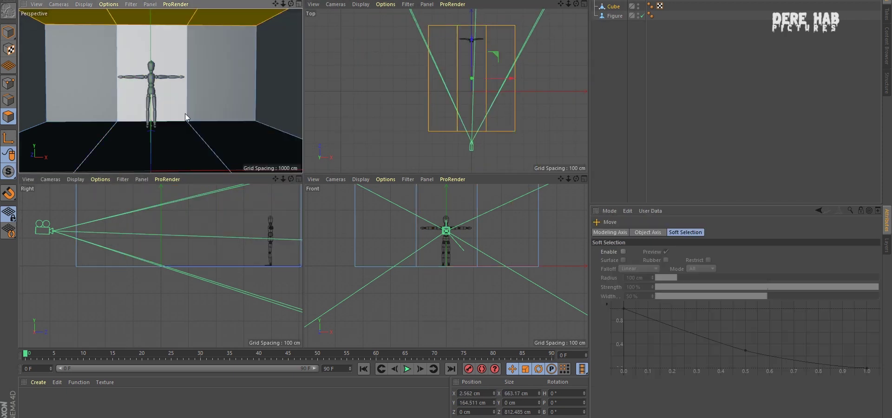
# Step: Loop-select two vertical edge loops and scale them apart to 152%
pyautogui.press('u')
pyautogui.press('l')
pyautogui.click(185, 75)
pyautogui.keyDown('shift'); pyautogui.click(127, 79); pyautogui.keyUp('shift')
pyautogui.press('t')
pyautogui.moveTo(193, 69); pyautogui.dragTo(214, 74)
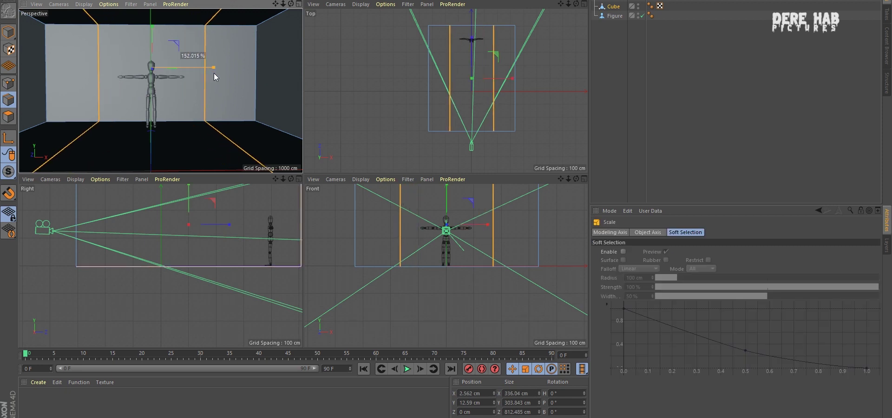
# Step: Push the right wall polygon outward along X
pyautogui.click(9, 116)
pyautogui.click(537, 275)
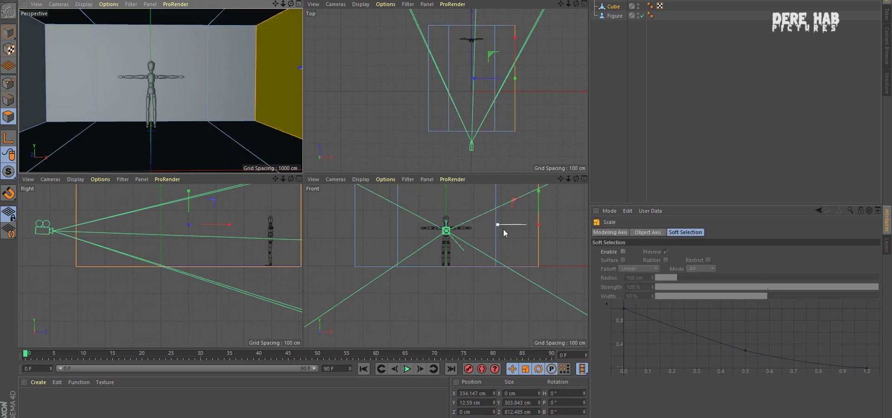
pyautogui.press('e')
pyautogui.moveTo(502, 226); pyautogui.dragTo(512, 225)
# Step: Try pushing a left wall edge outward, then undo the move
pyautogui.press('k')
pyautogui.press('l')
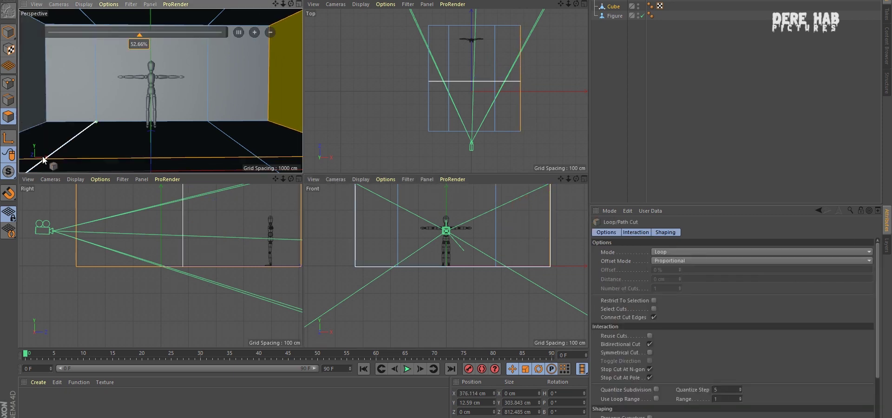
pyautogui.press('e')
pyautogui.click(135, 70)
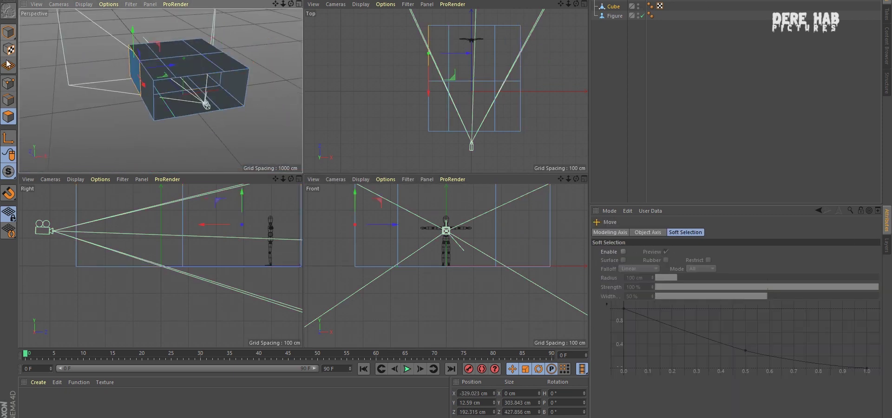
pyautogui.moveTo(154, 74); pyautogui.dragTo(139, 74)
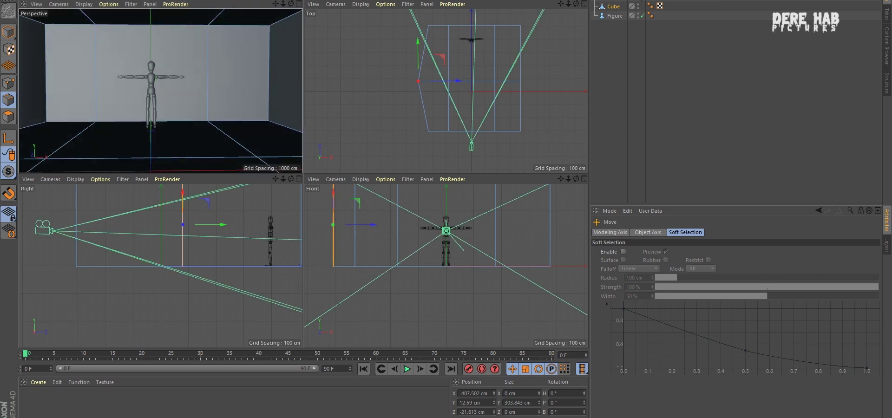
pyautogui.hotkey('ctrl', 'z')
pyautogui.hotkey('ctrl', 'z')
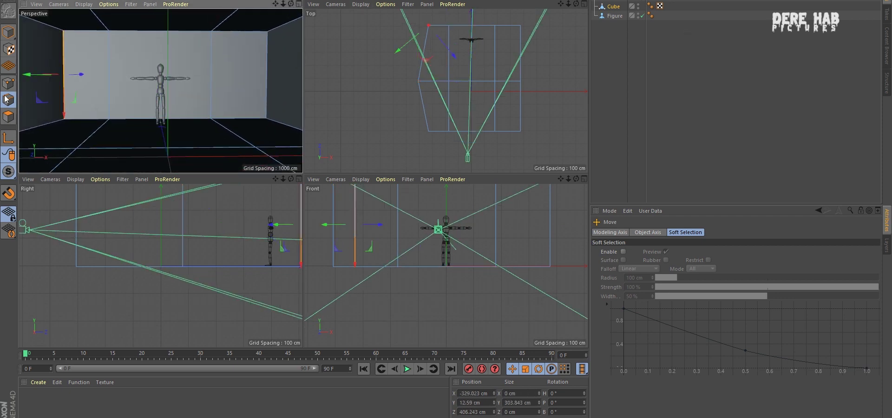
# Step: Select the right wall polygon and choose Extrude from the polygon commands
pyautogui.click(8, 116)
pyautogui.click(246, 89)
pyautogui.rightClick(247, 89)
pyautogui.click(265, 242)
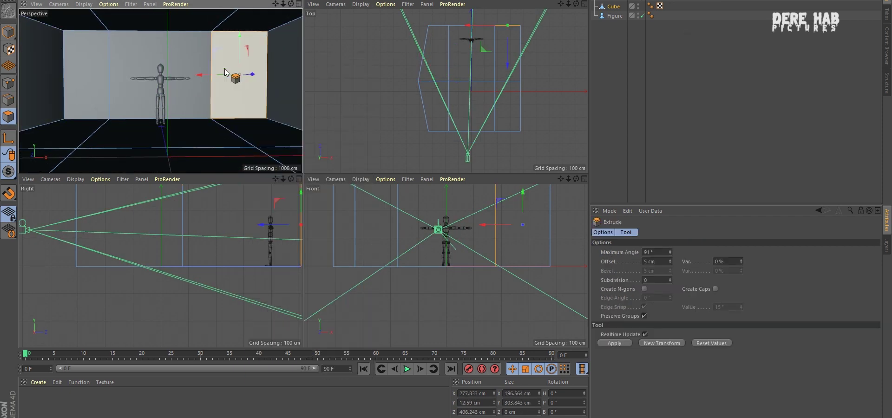
# Step: Cut a horizontal loop around the room at 77.9% height and select the right side wall
pyautogui.press('k')
pyautogui.press('l')
pyautogui.click(210, 51)
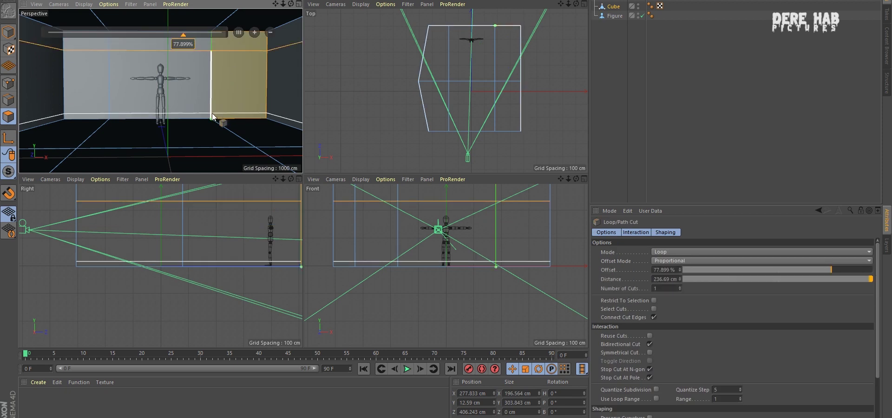
pyautogui.press('e')
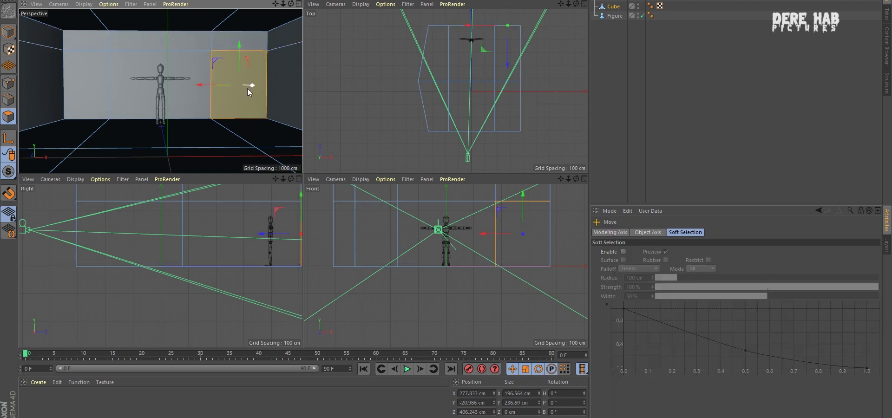
pyautogui.click(280, 41)
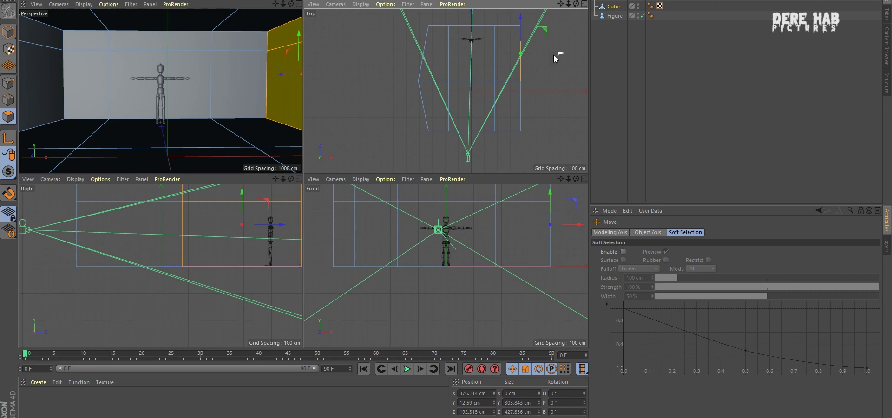
pyautogui.scroll(-3, 572, 225)
# Step: Move the right wall inward about 21 cm and select the back wall's right section
pyautogui.press('0')
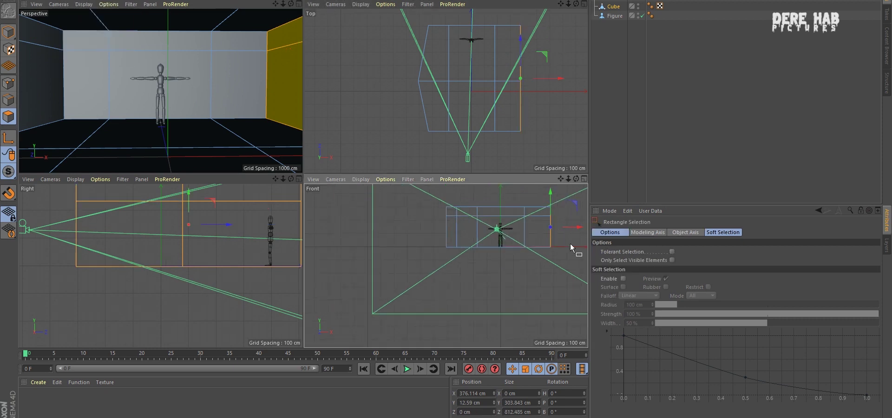
pyautogui.moveTo(578, 222); pyautogui.dragTo(578, 226)
pyautogui.press('e')
pyautogui.click(251, 97)
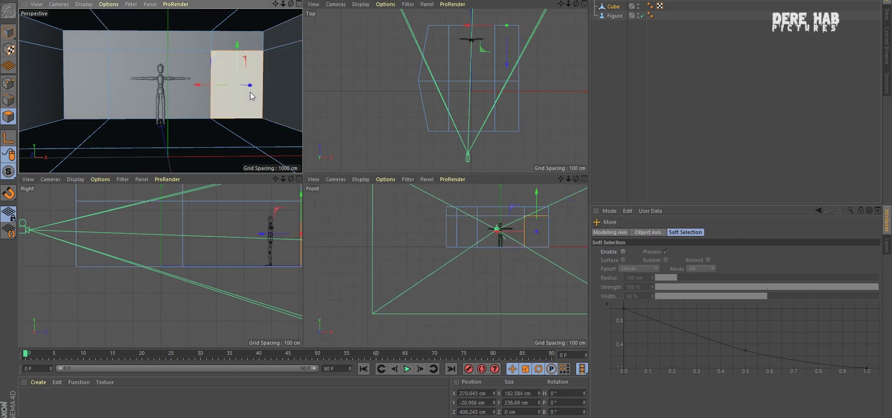
# Step: In object mode, scale the room taller and raise it slightly
pyautogui.keyDown('alt'); pyautogui.moveTo(205, 88); pyautogui.dragTo(102, 79); pyautogui.keyUp('alt')
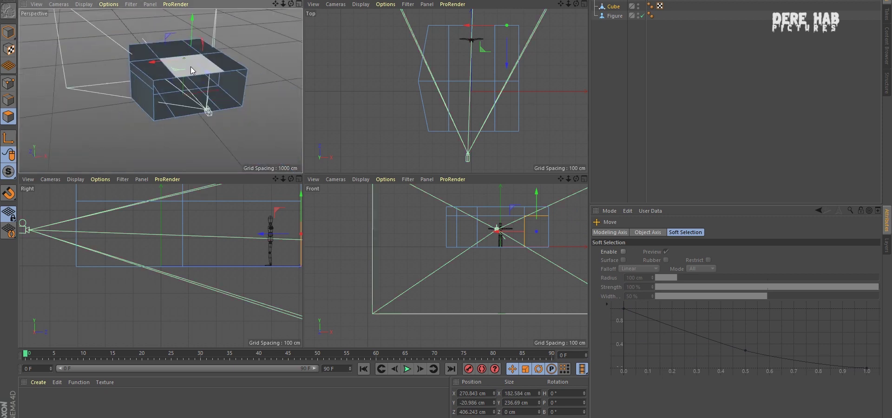
pyautogui.keyDown('alt'); pyautogui.moveTo(147, 119); pyautogui.dragTo(116, 107); pyautogui.keyUp('alt')
pyautogui.click(8, 32)
pyautogui.press('t')
pyautogui.moveTo(185, 80); pyautogui.dragTo(185, 74)
pyautogui.press('e')
pyautogui.moveTo(498, 194); pyautogui.dragTo(497, 192)
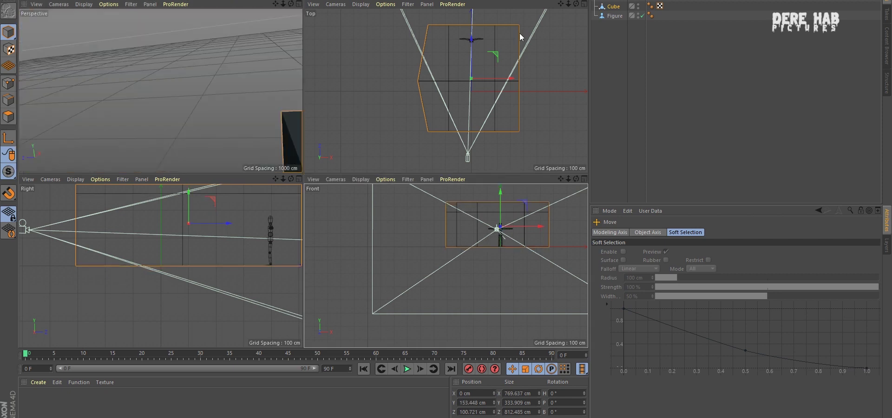
# Step: Select faces on the room box and small block, then add a new 200 cm cube
pyautogui.click(8, 116)
pyautogui.click(126, 134)
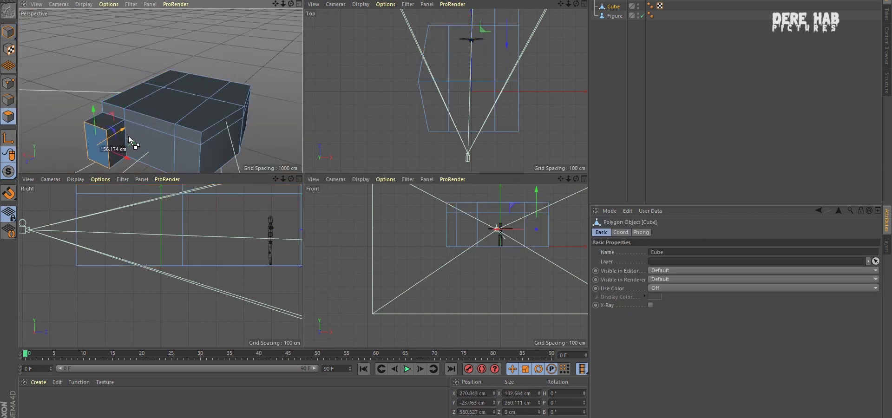
pyautogui.keyDown('alt'); pyautogui.moveTo(173, 113); pyautogui.dragTo(143, 125); pyautogui.keyUp('alt')
pyautogui.click(114, 109)
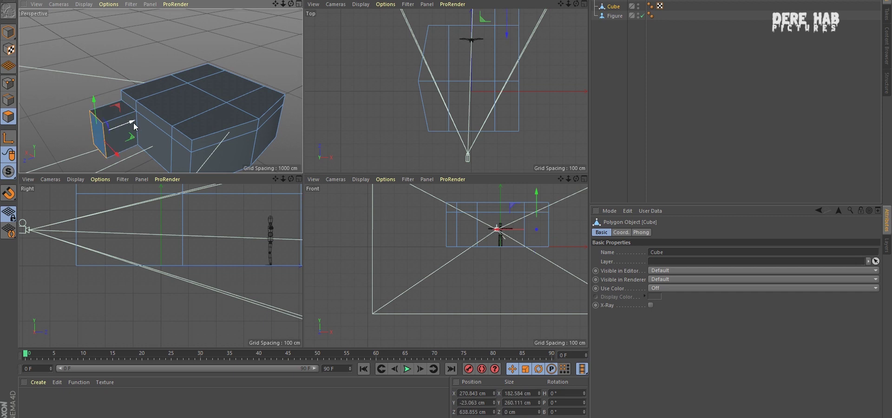
pyautogui.keyDown('alt'); pyautogui.moveTo(117, 121); pyautogui.dragTo(183, 151); pyautogui.keyUp('alt')
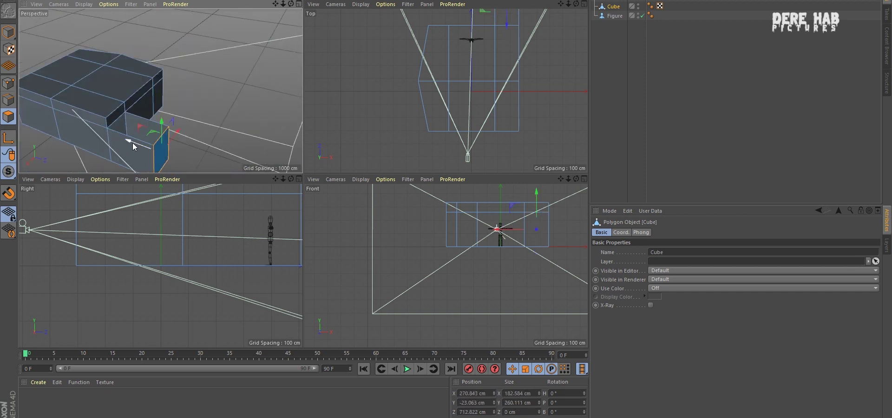
pyautogui.click(290, 17)
pyautogui.keyDown('alt'); pyautogui.moveTo(177, 80); pyautogui.dragTo(296, 139, button='right'); pyautogui.keyUp('alt')
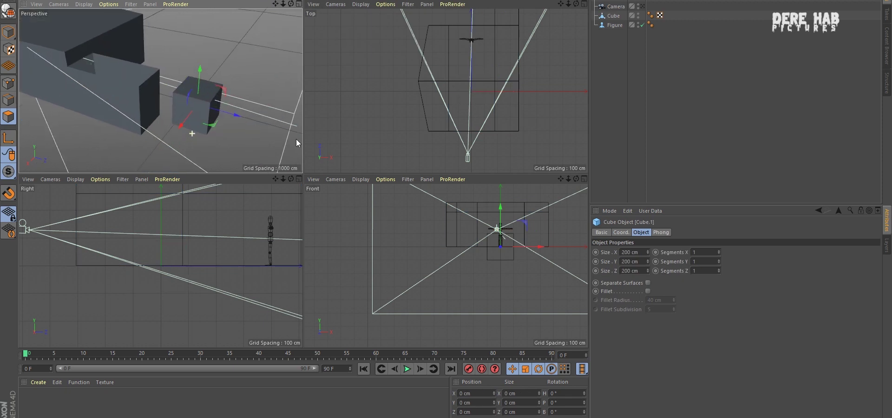
# Step: Add a Cloner and place the slab Cube.1 inside it
pyautogui.scroll(5, 208, 105)
pyautogui.click(9, 35)
pyautogui.scroll(-5, 178, 114)
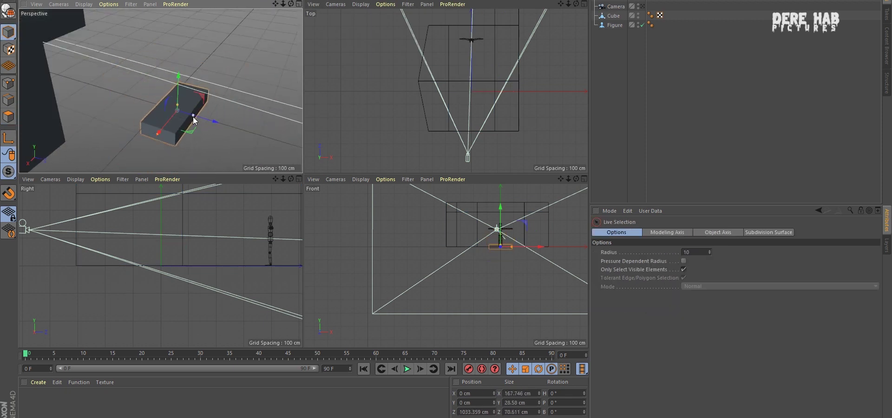
pyautogui.scroll(5, 178, 115)
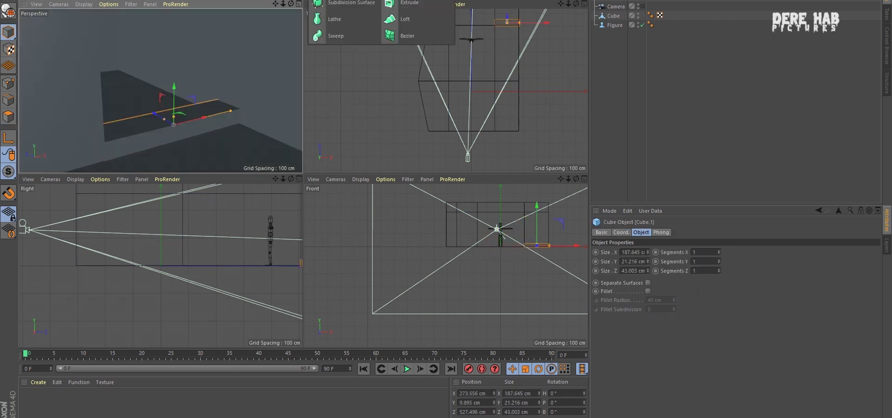
pyautogui.click(353, 103)
pyautogui.click(608, 5)
pyautogui.press('o')
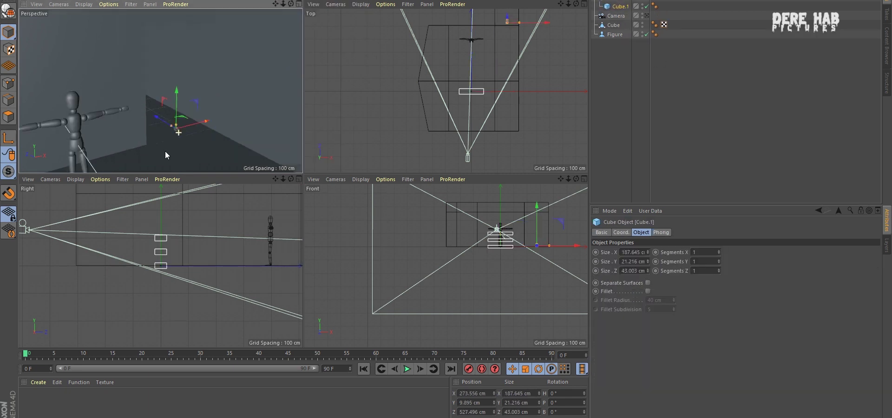
# Step: Set the Cloner to 8 clones with 20 cm vertical spacing between slabs
pyautogui.click(605, 0)
pyautogui.press('o')
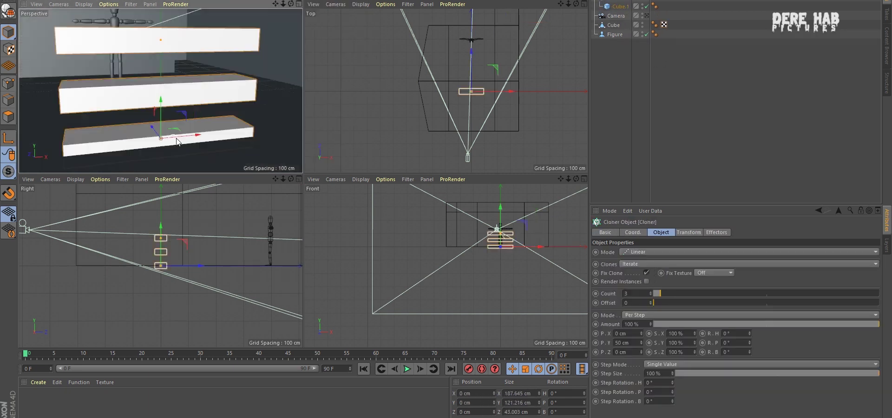
pyautogui.keyDown('alt'); pyautogui.moveTo(189, 124); pyautogui.dragTo(307, 149); pyautogui.keyUp('alt')
pyautogui.moveTo(660, 293); pyautogui.dragTo(668, 293)
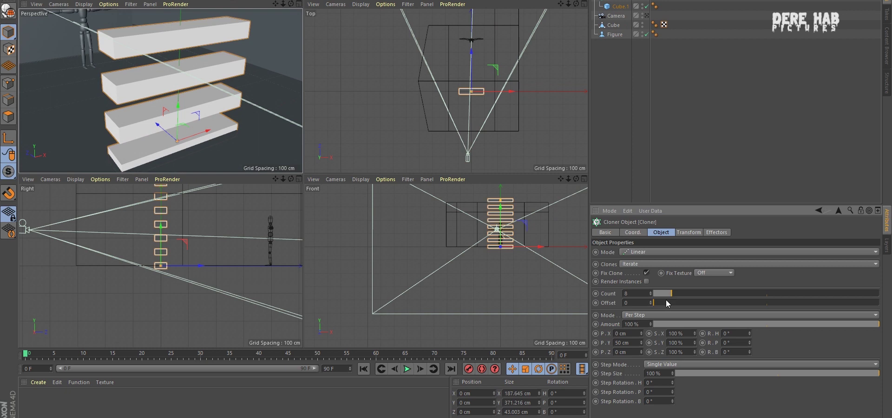
pyautogui.write('40')
pyautogui.press('Return')
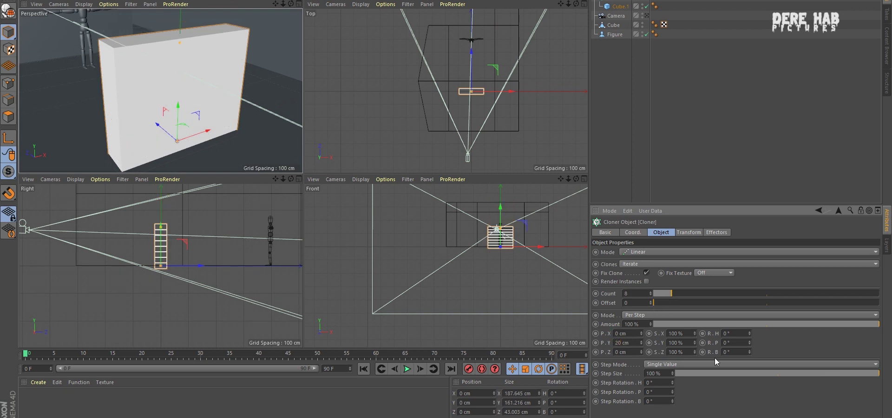
pyautogui.moveTo(642, 352); pyautogui.dragTo(644, 341)
# Step: Offset each step 25 cm deeper, move the staircase into the room, and raise the count to 14
pyautogui.moveTo(235, 109)
pyautogui.keyDown('alt'); pyautogui.mouseDown()
pyautogui.moveTo(130, 93)
pyautogui.moveTo(140, 47)
pyautogui.moveTo(146, 51)
pyautogui.mouseUp(); pyautogui.keyUp('alt')
pyautogui.scroll(3, 146, 51)
pyautogui.moveTo(169, 129)
pyautogui.mouseDown()
pyautogui.moveTo(191, 102)
pyautogui.moveTo(138, 92)
pyautogui.moveTo(104, 109)
pyautogui.moveTo(162, 147)
pyautogui.moveTo(108, 110)
pyautogui.moveTo(99, 133)
pyautogui.moveTo(111, 116)
pyautogui.mouseUp()
pyautogui.moveTo(650, 293); pyautogui.dragTo(651, 295)
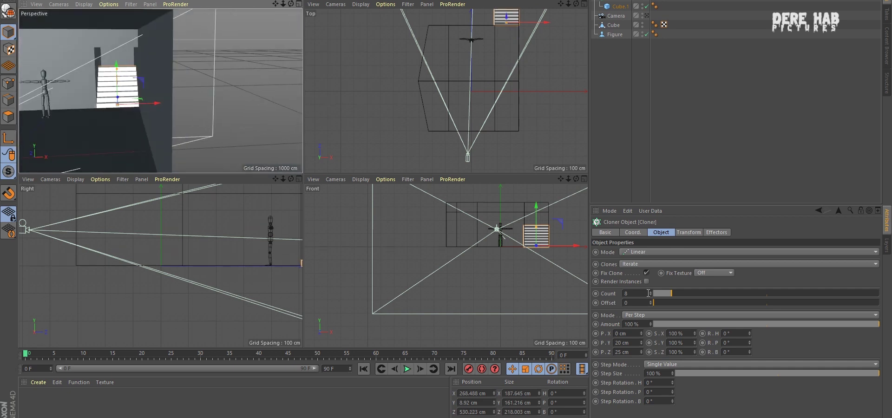
pyautogui.moveTo(139, 116)
pyautogui.keyDown('alt'); pyautogui.mouseDown()
pyautogui.moveTo(162, 93)
pyautogui.moveTo(133, 58)
pyautogui.mouseUp(); pyautogui.keyUp('alt')
pyautogui.click(417, 44)
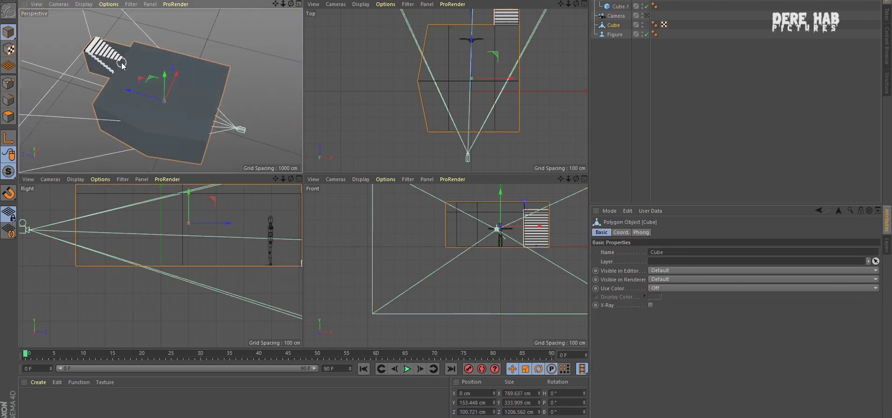
# Step: Loop-select the room's top edges with the Move tool and view through the scene camera
pyautogui.click(8, 100)
pyautogui.rightClick(103, 64)
pyautogui.click(121, 121)
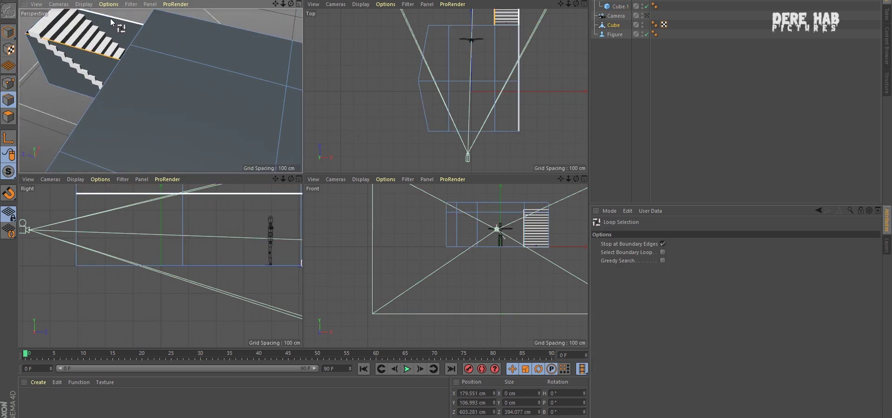
pyautogui.click(110, 18)
pyautogui.press('e')
pyautogui.moveTo(111, 28)
pyautogui.keyDown('alt'); pyautogui.mouseDown()
pyautogui.moveTo(190, 38)
pyautogui.moveTo(175, 9)
pyautogui.mouseUp(); pyautogui.keyUp('alt')
pyautogui.scroll(-5, 189, 38)
pyautogui.scroll(5, 176, 60)
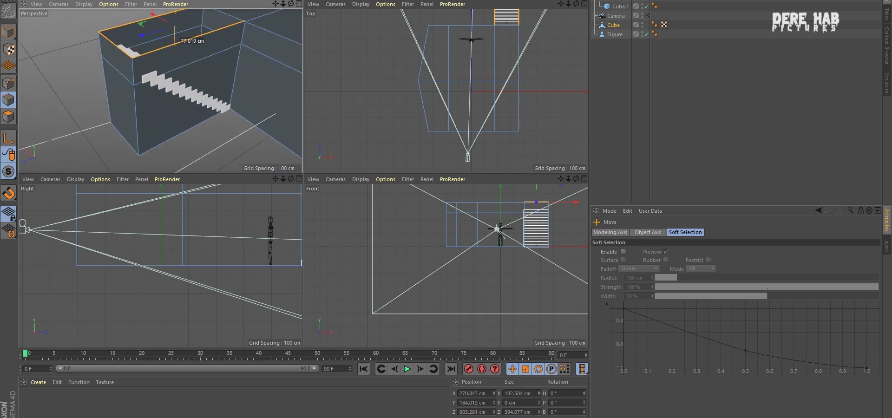
pyautogui.click(646, 15)
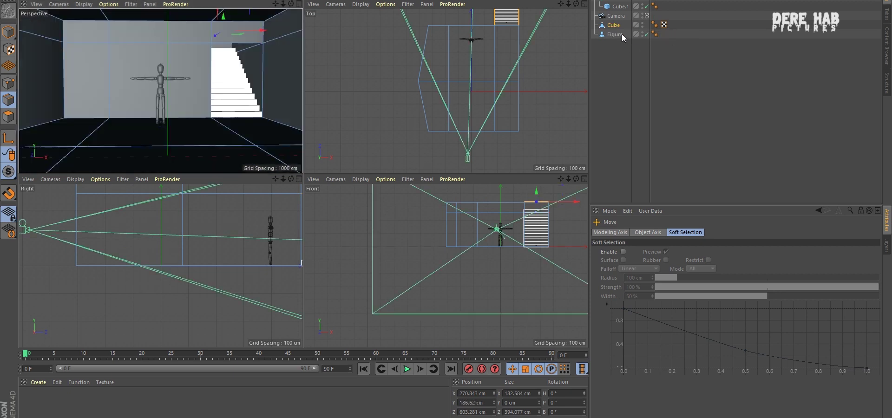
# Step: Inspect the stair cloner and room box from outside, then return to the scene camera view
pyautogui.click(620, 6)
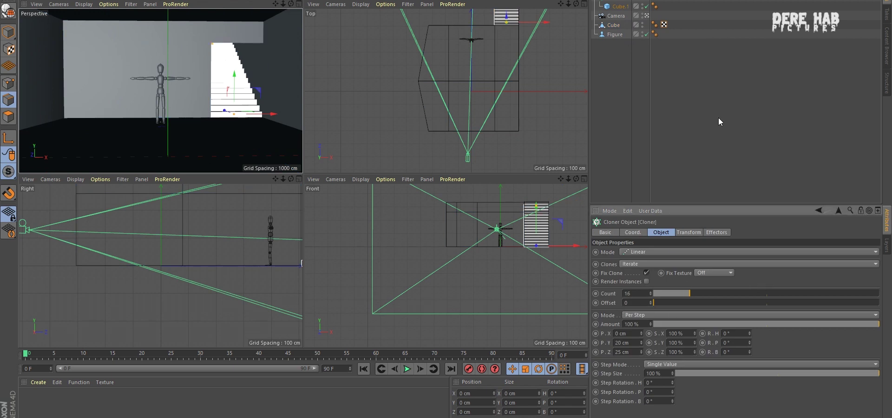
pyautogui.click(139, 81)
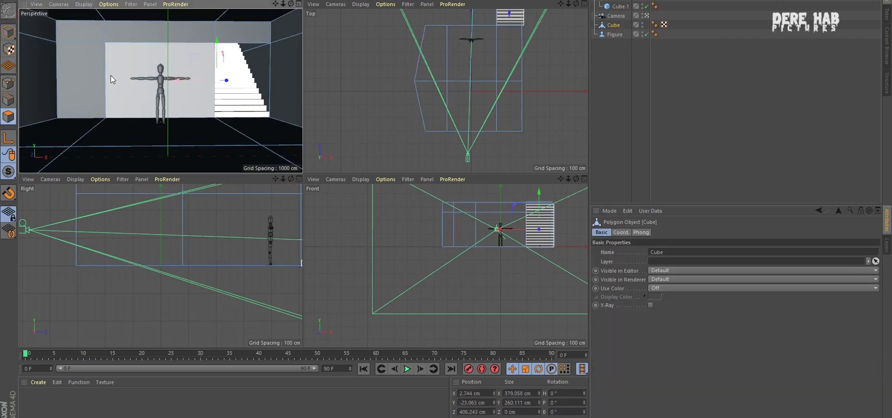
pyautogui.click(82, 79)
pyautogui.moveTo(183, 119)
pyautogui.keyDown('alt'); pyautogui.mouseDown()
pyautogui.moveTo(185, 97)
pyautogui.moveTo(157, 96)
pyautogui.moveTo(252, 88)
pyautogui.mouseUp(); pyautogui.keyUp('alt')
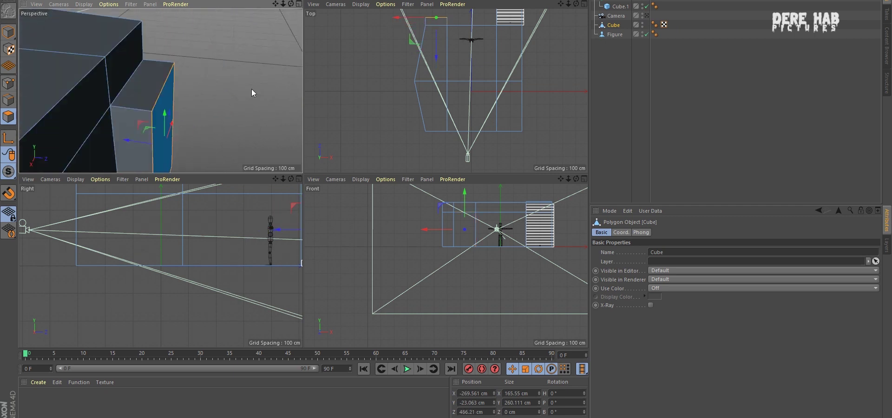
pyautogui.click(198, 66)
pyautogui.keyDown('alt'); pyautogui.moveTo(199, 66); pyautogui.dragTo(191, 73); pyautogui.keyUp('alt')
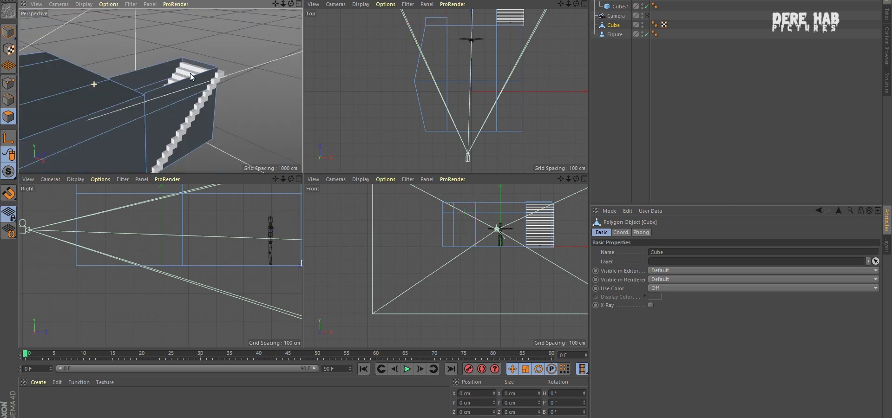
pyautogui.scroll(-5, 190, 73)
pyautogui.click(647, 15)
pyautogui.click(761, 84)
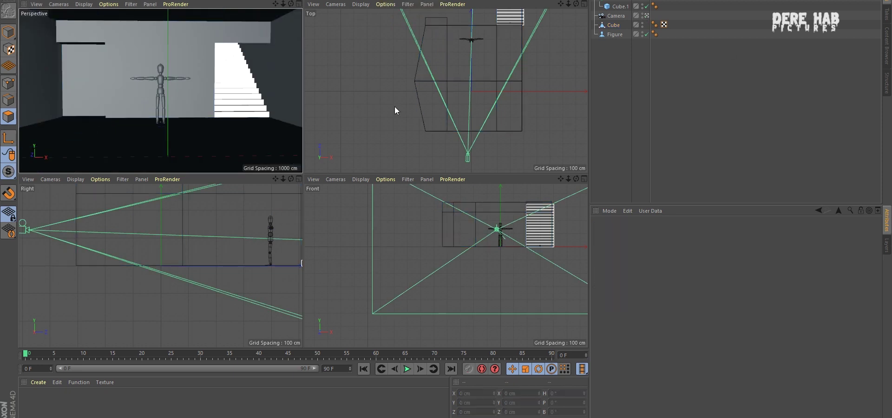
# Step: Cut two edge loops across the room's back wall with Loop/Path Cut
pyautogui.click(613, 25)
pyautogui.press('k')
pyautogui.press('l')
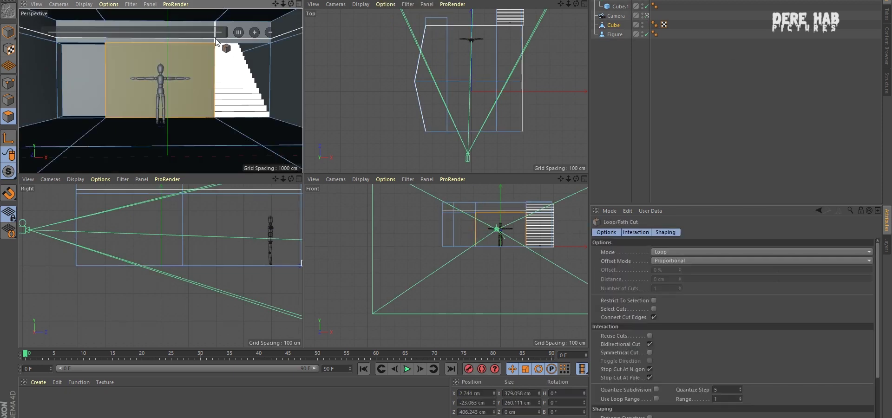
pyautogui.click(207, 45)
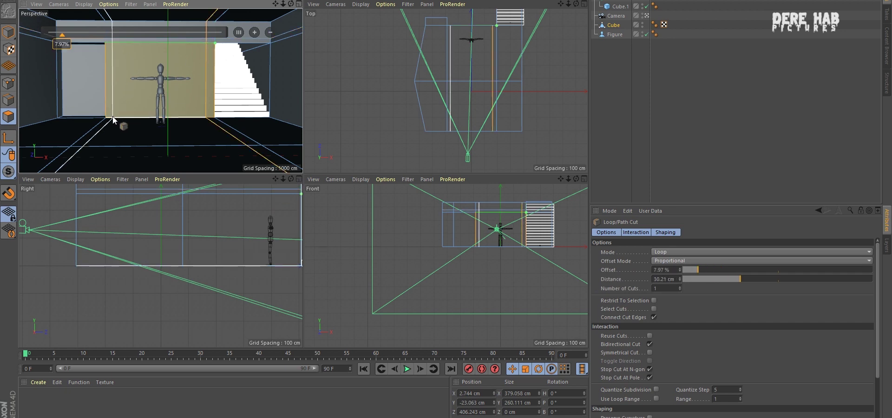
pyautogui.click(113, 118)
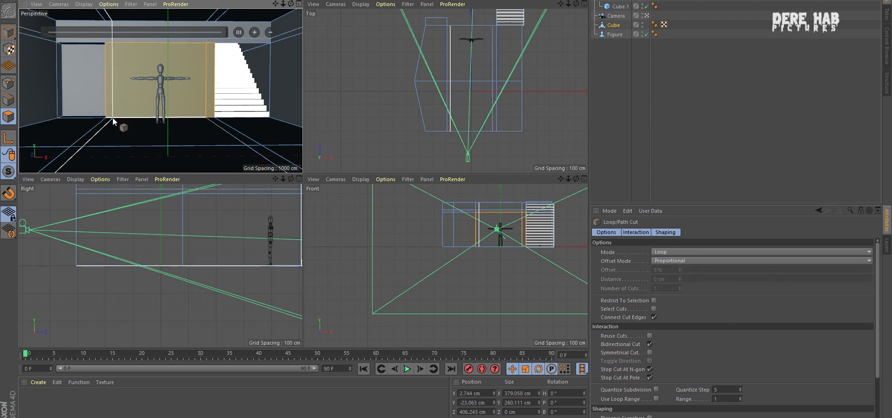
# Step: Extrude the left and back-wall frame polygons 4 cm out from the wall
pyautogui.press('e')
pyautogui.click(98, 77)
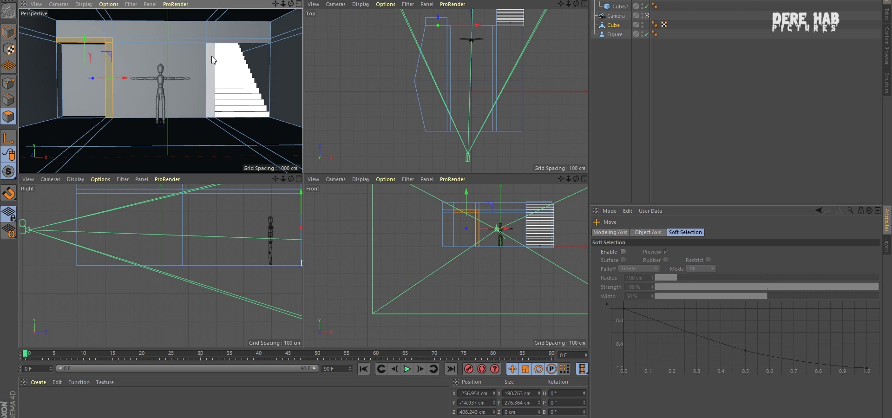
pyautogui.click(193, 46)
pyautogui.rightClick(194, 46)
pyautogui.rightClick(215, 38)
pyautogui.click(249, 223)
pyautogui.moveTo(249, 217); pyautogui.dragTo(239, 218)
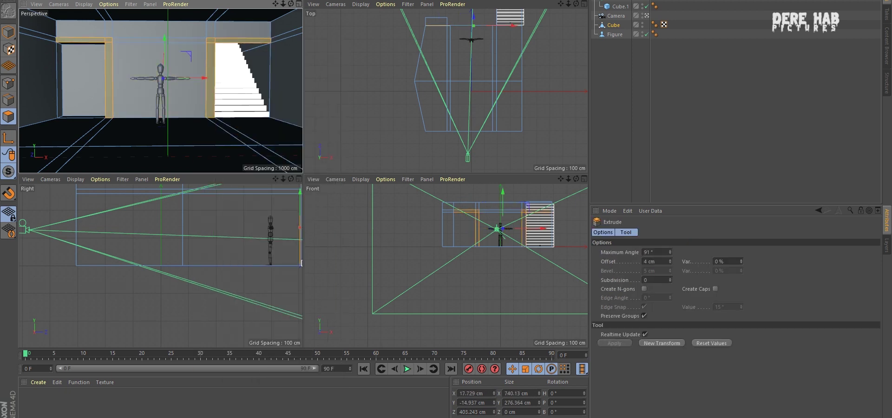
pyautogui.click(606, 84)
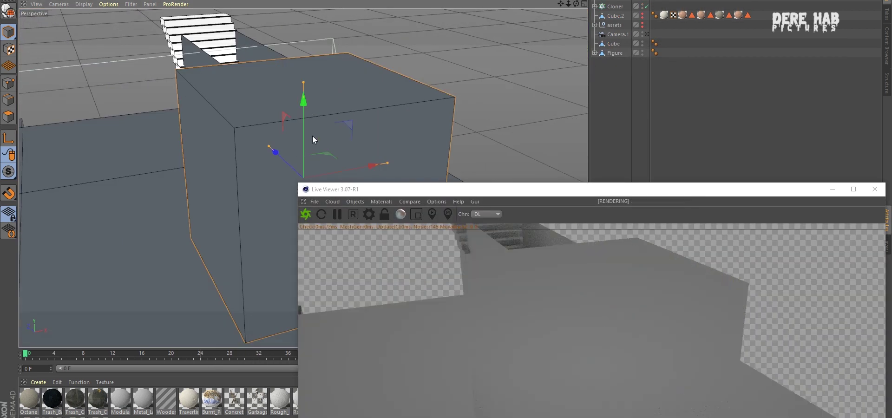
# Step: Stretch the new cube upward along Y into a tall block
pyautogui.scroll(-5, 312, 136)
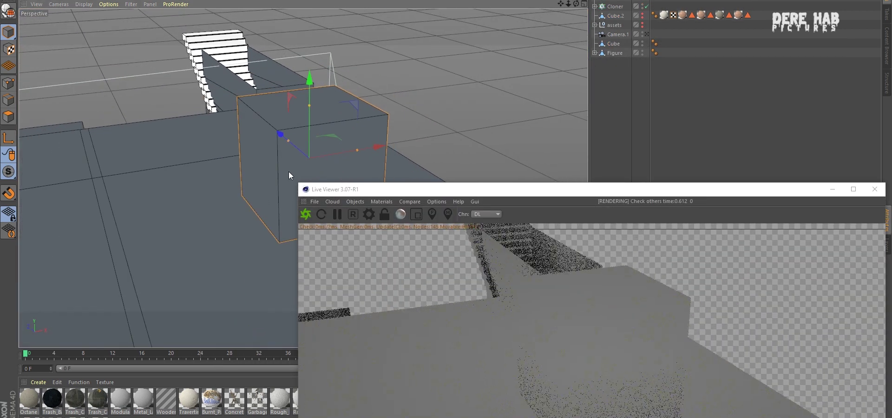
pyautogui.keyDown('alt'); pyautogui.moveTo(285, 199); pyautogui.dragTo(442, 111); pyautogui.keyUp('alt')
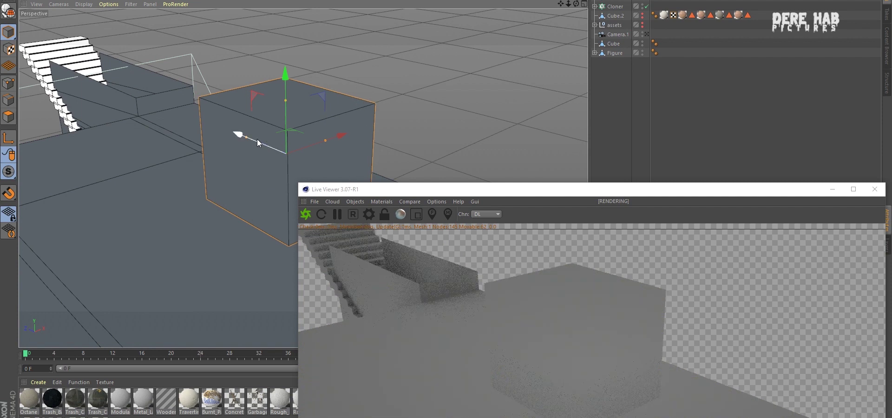
pyautogui.moveTo(286, 102); pyautogui.dragTo(286, 70)
# Step: Bevel the block's edges in Edge mode to round them, and enable loop selection
pyautogui.click(7, 101)
pyautogui.moveTo(303, 98)
pyautogui.keyDown('alt'); pyautogui.mouseDown()
pyautogui.moveTo(449, 87)
pyautogui.moveTo(420, 123)
pyautogui.moveTo(323, 137)
pyautogui.mouseUp(); pyautogui.keyUp('alt')
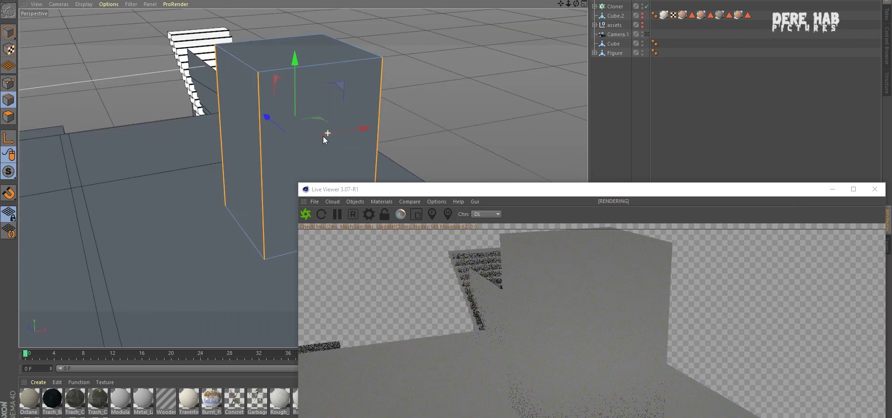
pyautogui.rightClick(272, 138)
pyautogui.click(295, 342)
pyautogui.moveTo(295, 342); pyautogui.dragTo(353, 342)
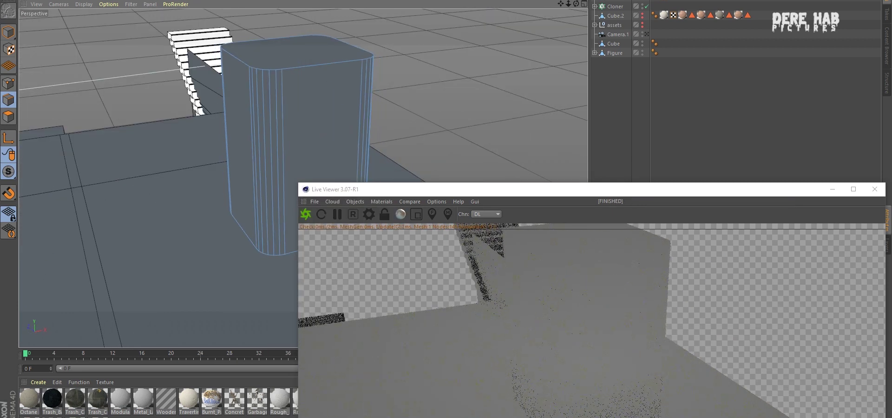
pyautogui.rightClick(306, 57)
pyautogui.click(312, 71)
# Step: Scale down and slightly lower the top edge loop so the barrel tapers
pyautogui.click(327, 61)
pyautogui.press('t')
pyautogui.moveTo(367, 69)
pyautogui.mouseDown()
pyautogui.moveTo(290, 105)
pyautogui.moveTo(279, 149)
pyautogui.mouseUp()
pyautogui.moveTo(291, 39); pyautogui.dragTo(291, 46)
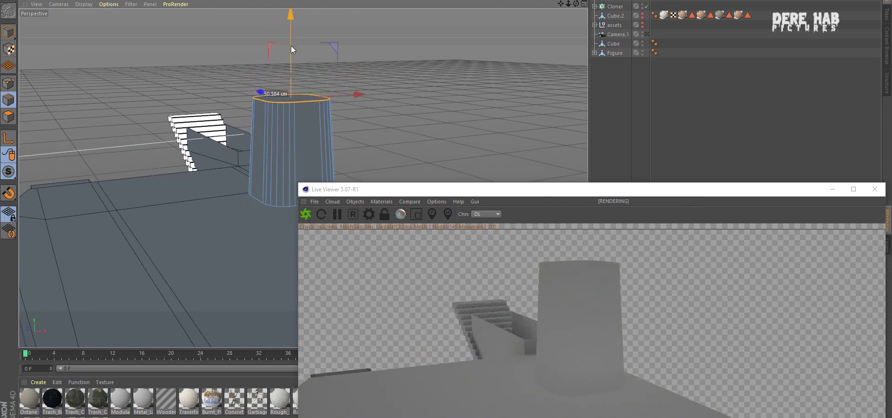
# Step: Cut a new edge loop around the barrel at mid-height with K~L
pyautogui.press('k')
pyautogui.press('l')
pyautogui.click(292, 148)
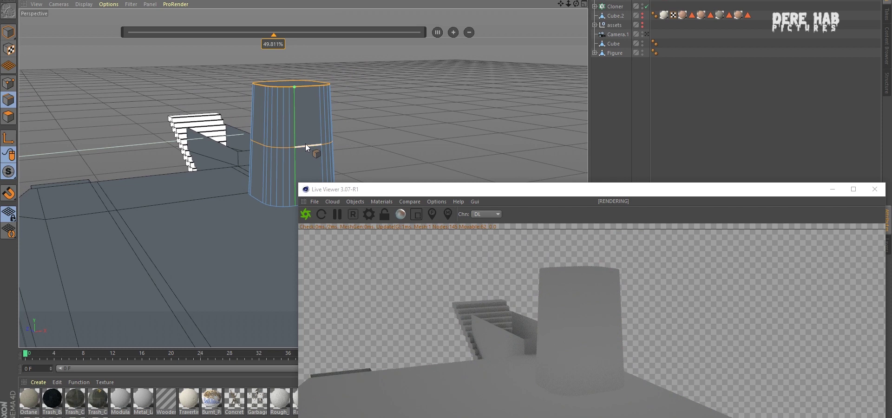
pyautogui.press('m')
pyautogui.press('o')
pyautogui.moveTo(275, 162)
pyautogui.keyDown('alt'); pyautogui.mouseDown()
pyautogui.moveTo(286, 215)
pyautogui.moveTo(285, 135)
pyautogui.mouseUp(); pyautogui.keyUp('alt')
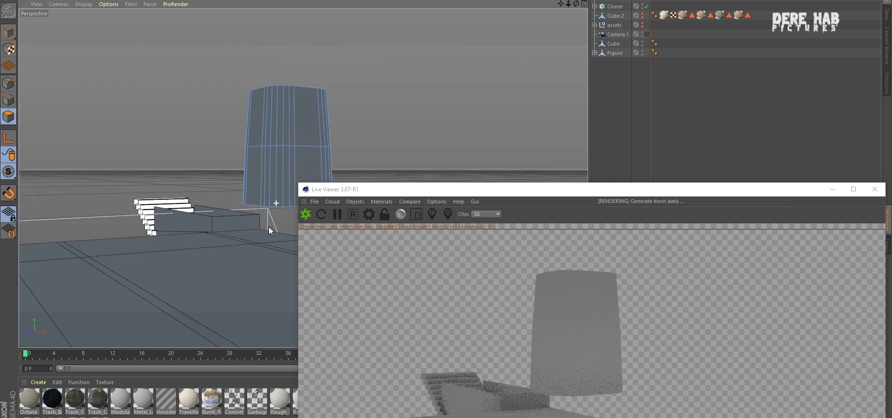
pyautogui.click(285, 135)
pyautogui.moveTo(238, 84)
pyautogui.keyDown('alt'); pyautogui.mouseDown()
pyautogui.moveTo(205, 79)
pyautogui.moveTo(389, 53)
pyautogui.moveTo(496, 71)
pyautogui.moveTo(341, 79)
pyautogui.moveTo(363, 103)
pyautogui.moveTo(343, 179)
pyautogui.moveTo(292, 124)
pyautogui.moveTo(256, 199)
pyautogui.moveTo(260, 238)
pyautogui.mouseUp(); pyautogui.keyUp('alt')
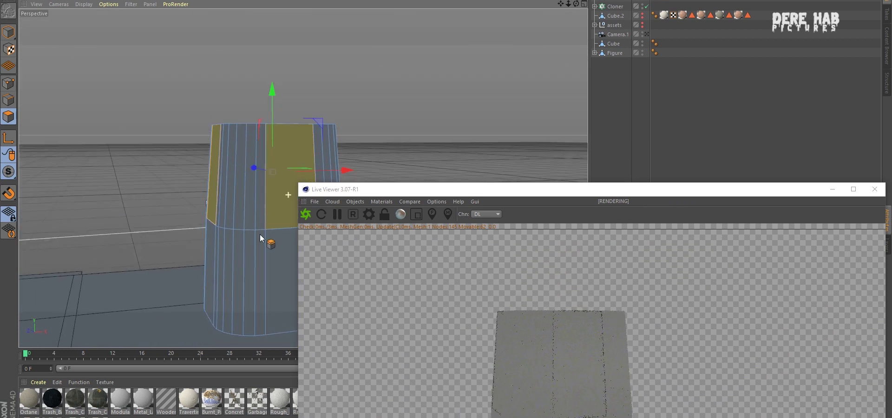
# Step: Loop/Path Cut near the bottom edge loop, then move the rim edges to reshape the base
pyautogui.click(9, 100)
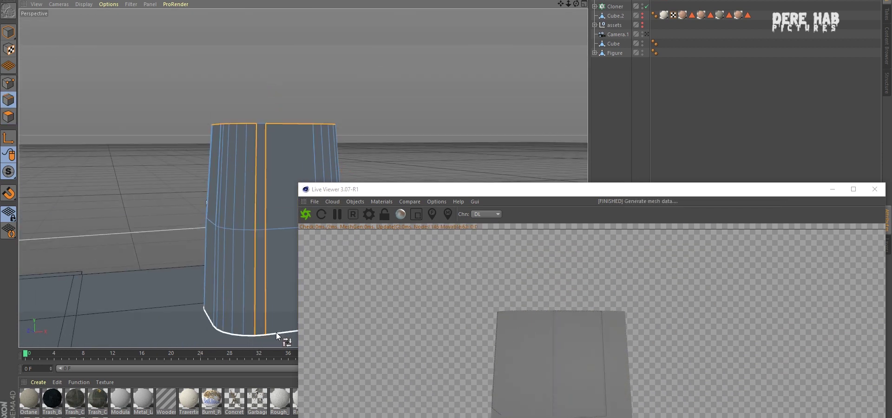
pyautogui.click(276, 332)
pyautogui.keyDown('alt'); pyautogui.moveTo(276, 333); pyautogui.dragTo(244, 302); pyautogui.keyUp('alt')
pyautogui.rightClick(245, 305)
pyautogui.click(279, 342)
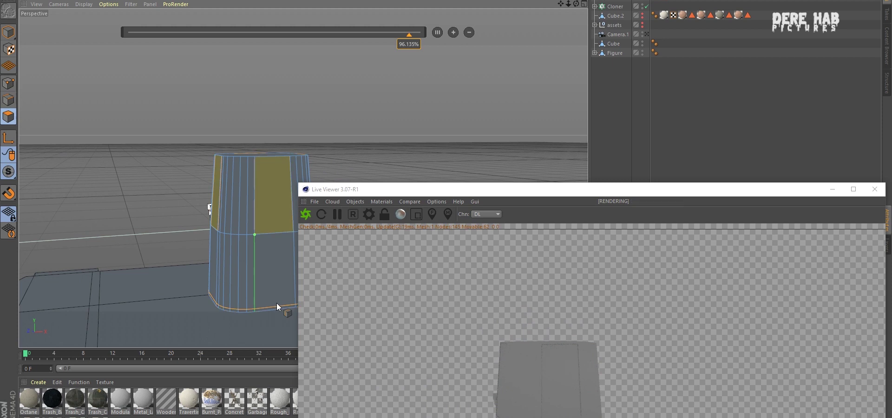
pyautogui.press('e')
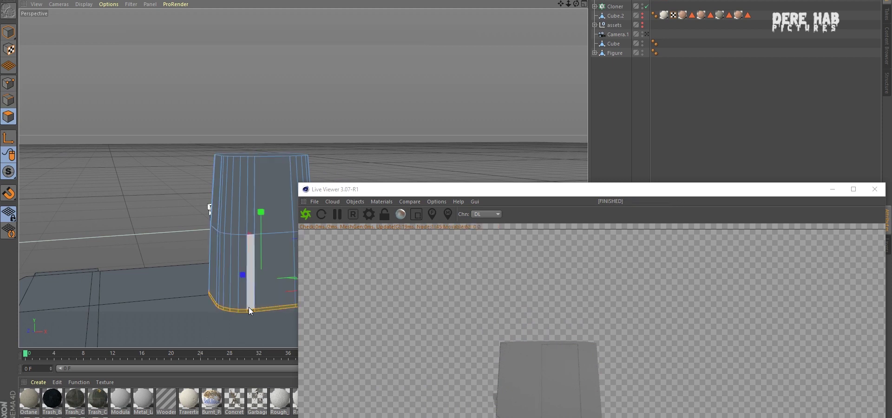
pyautogui.moveTo(277, 320); pyautogui.dragTo(256, 306)
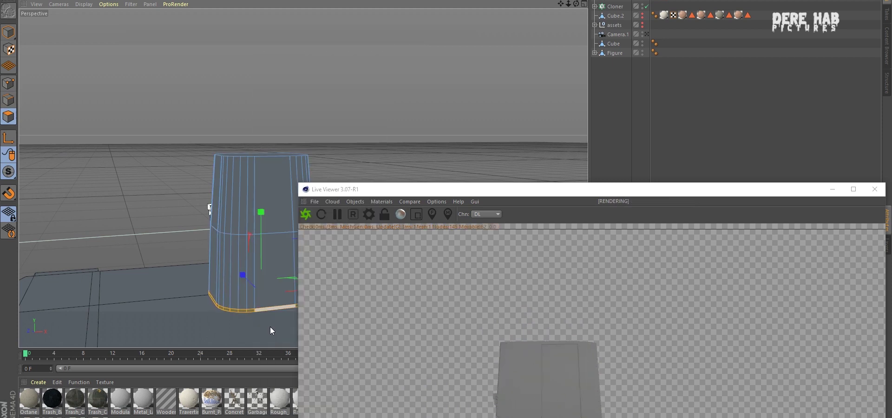
pyautogui.moveTo(468, 185); pyautogui.dragTo(497, 89)
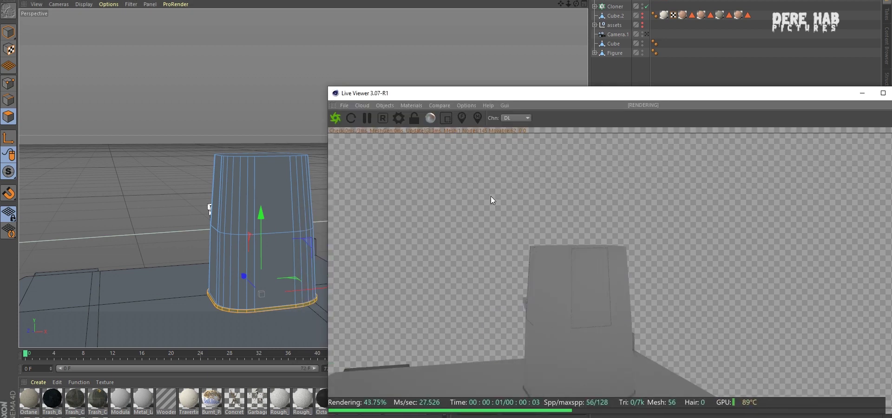
pyautogui.scroll(-2, 274, 227)
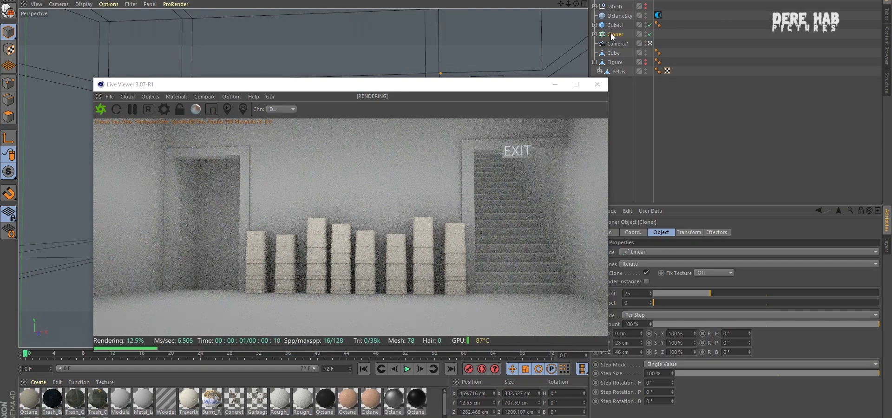
# Step: Add an Octane Area Light, rotate it to point down and move it along X
pyautogui.moveTo(489, 84); pyautogui.dragTo(525, 179)
pyautogui.click(492, 85)
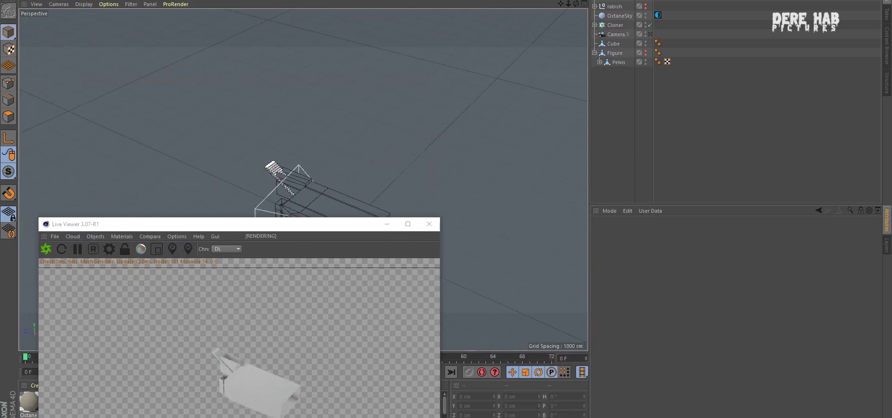
pyautogui.click(95, 237)
pyautogui.click(137, 258)
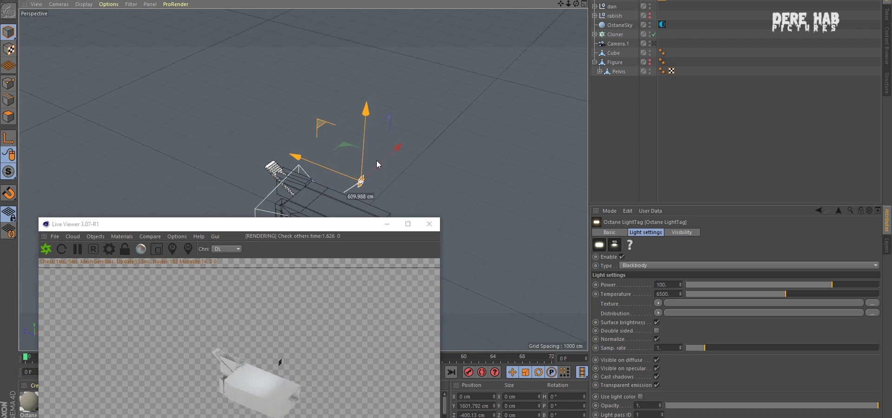
pyautogui.press('r')
pyautogui.moveTo(394, 163); pyautogui.dragTo(325, 127)
pyautogui.press('e')
pyautogui.moveTo(264, 143)
pyautogui.mouseDown()
pyautogui.moveTo(467, 158)
pyautogui.moveTo(244, 146)
pyautogui.moveTo(288, 77)
pyautogui.mouseUp()
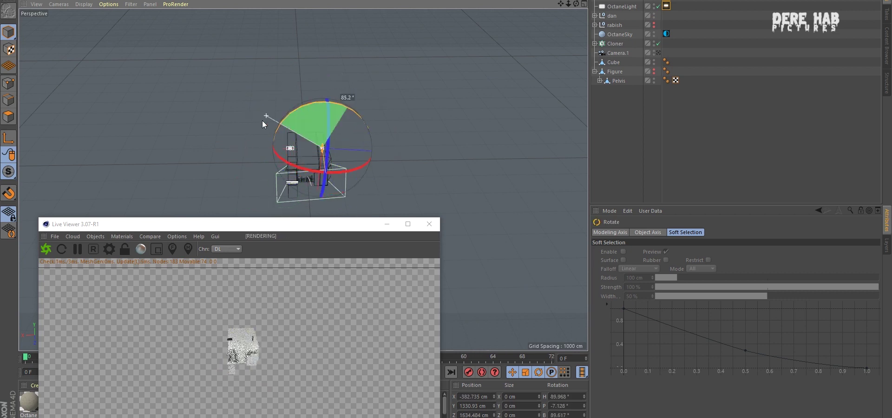
# Step: Set the light tag's texture to RgbSpectrum with a light blue colour
pyautogui.click(666, 5)
pyautogui.click(659, 303)
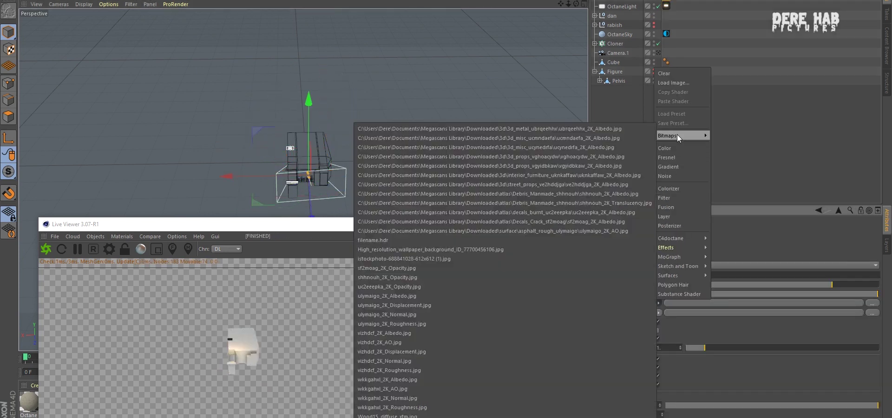
pyautogui.moveTo(671, 238)
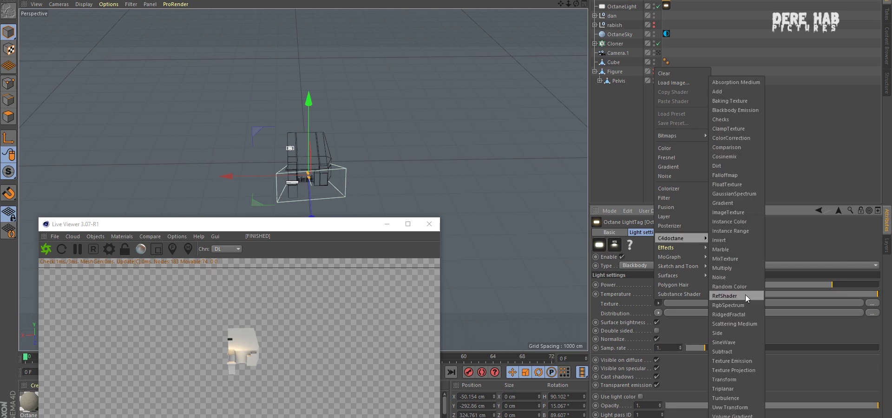
pyautogui.click(745, 294)
pyautogui.click(671, 323)
pyautogui.click(629, 253)
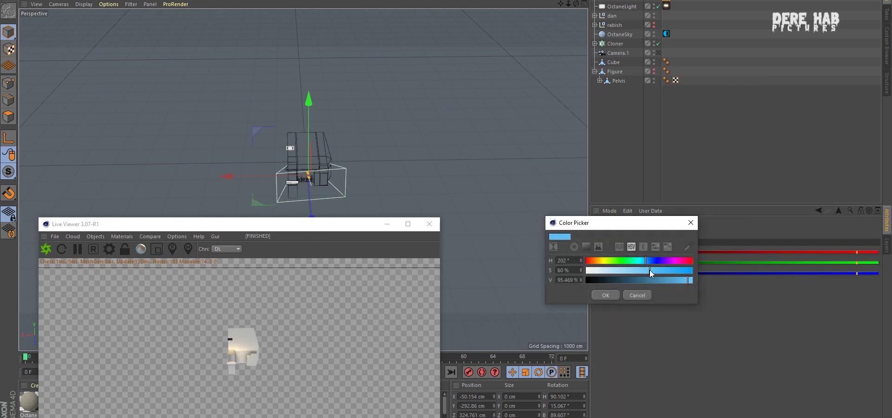
pyautogui.click(608, 296)
pyautogui.click(662, 5)
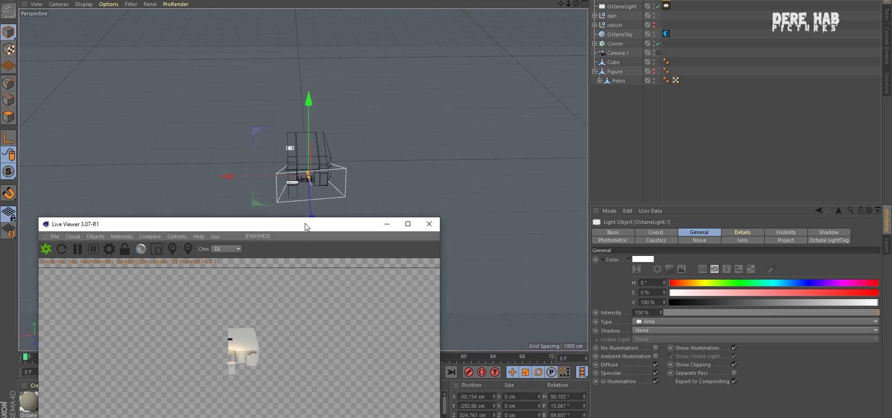
pyautogui.moveTo(305, 223); pyautogui.dragTo(345, 311)
pyautogui.scroll(3, 498, 150)
pyautogui.scroll(3, 319, 160)
pyautogui.moveTo(319, 160)
pyautogui.mouseDown()
pyautogui.moveTo(303, 190)
pyautogui.moveTo(274, 126)
pyautogui.mouseUp()
# Step: Check the render through Camera.1 and from an elevated orbit view
pyautogui.click(658, 53)
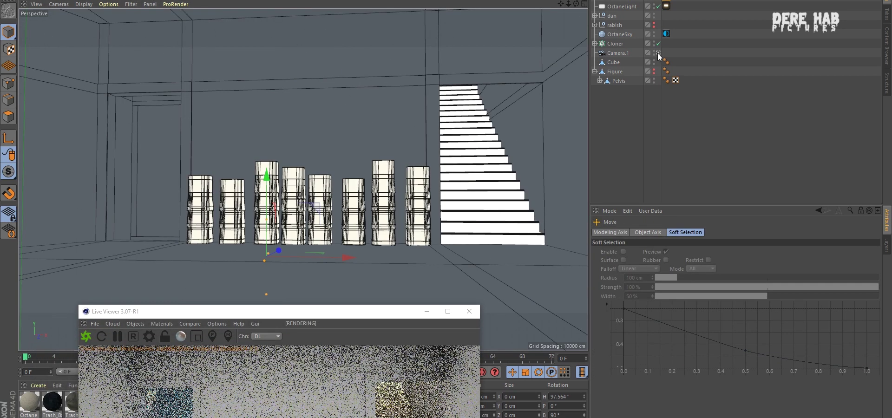
pyautogui.moveTo(261, 311)
pyautogui.mouseDown()
pyautogui.moveTo(302, 80)
pyautogui.moveTo(631, 191)
pyautogui.moveTo(240, 337)
pyautogui.mouseUp()
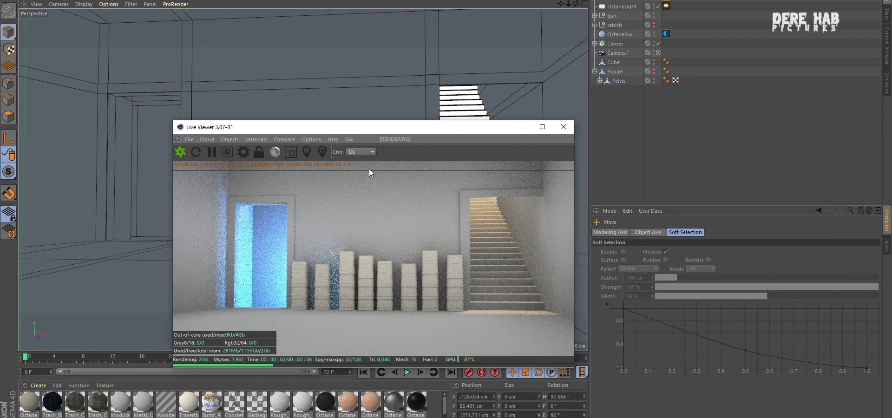
pyautogui.click(658, 52)
pyautogui.keyDown('alt'); pyautogui.moveTo(353, 167); pyautogui.dragTo(379, 140); pyautogui.keyUp('alt')
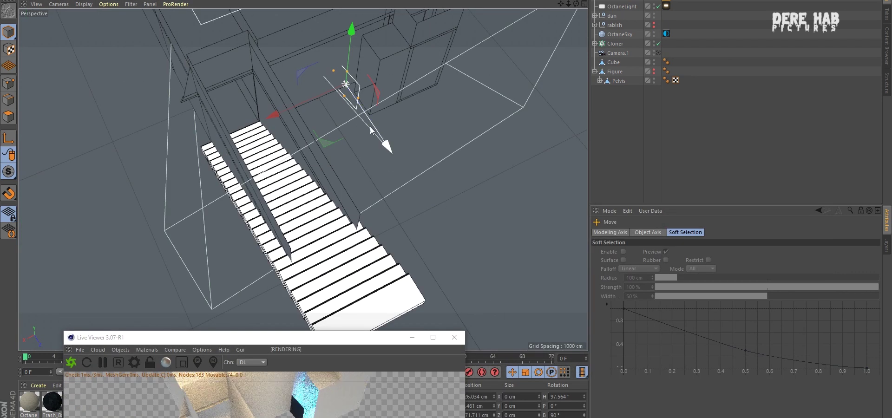
pyautogui.click(658, 52)
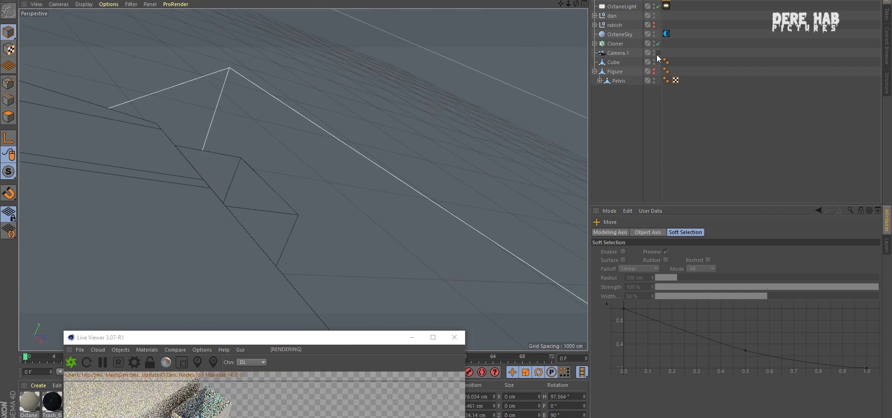
pyautogui.moveTo(324, 338); pyautogui.dragTo(381, 163)
pyautogui.click(269, 110)
# Step: Ctrl-drag OctaneLight along X to make a copy positioned above the stairs
pyautogui.click(622, 6)
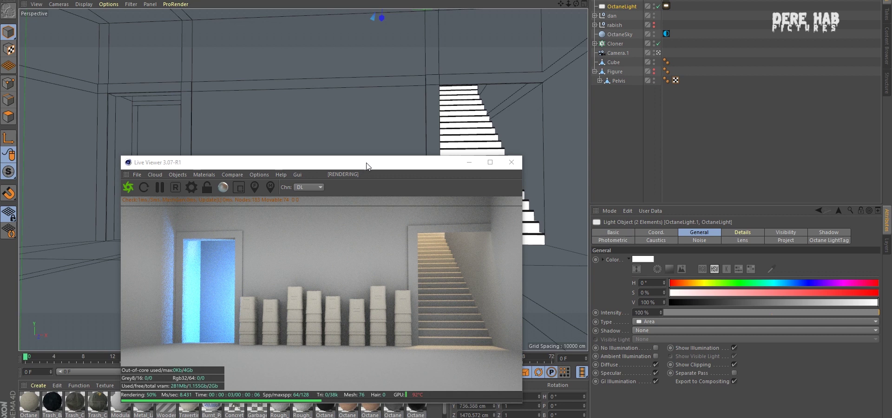
pyautogui.moveTo(367, 164); pyautogui.dragTo(655, 213)
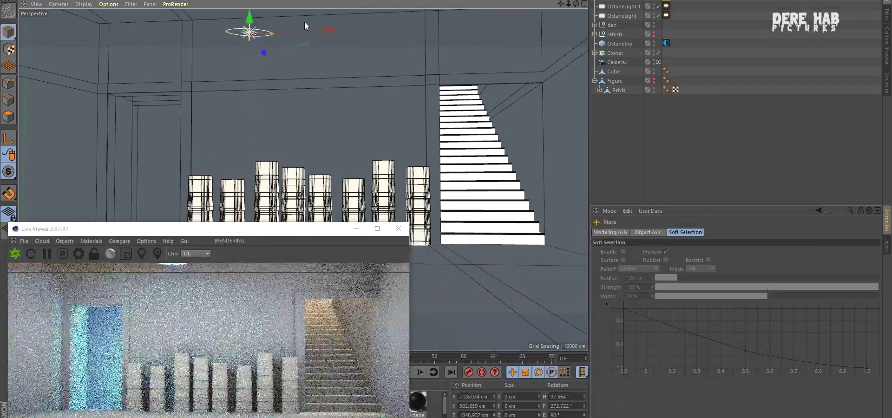
pyautogui.moveTo(305, 26); pyautogui.dragTo(376, 24)
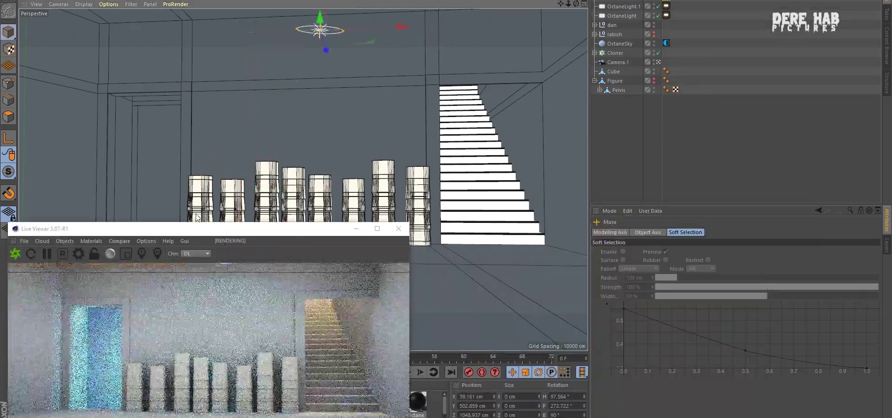
pyautogui.moveTo(216, 232); pyautogui.dragTo(414, 211)
pyautogui.keyDown('ctrl'); pyautogui.moveTo(313, 28); pyautogui.dragTo(479, 24); pyautogui.keyUp('ctrl')
pyautogui.moveTo(306, 209)
pyautogui.mouseDown()
pyautogui.moveTo(306, 197)
pyautogui.moveTo(32, 147)
pyautogui.mouseUp()
# Step: Change the copied light's RgbSpectrum colour to green
pyautogui.click(667, 6)
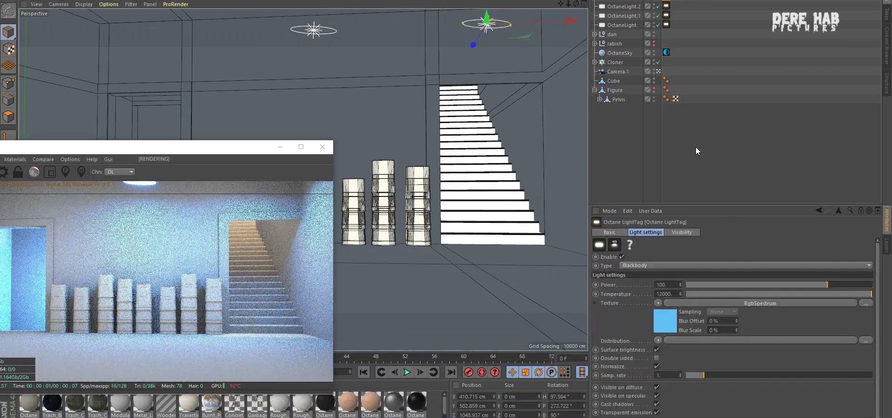
pyautogui.click(686, 263)
pyautogui.click(620, 258)
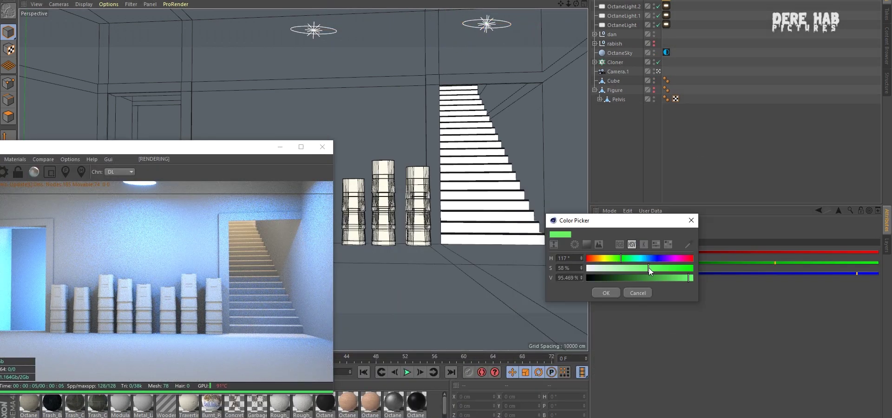
pyautogui.click(606, 293)
pyautogui.moveTo(247, 152)
pyautogui.mouseDown()
pyautogui.moveTo(463, 103)
pyautogui.moveTo(418, 91)
pyautogui.mouseUp()
pyautogui.click(615, 63)
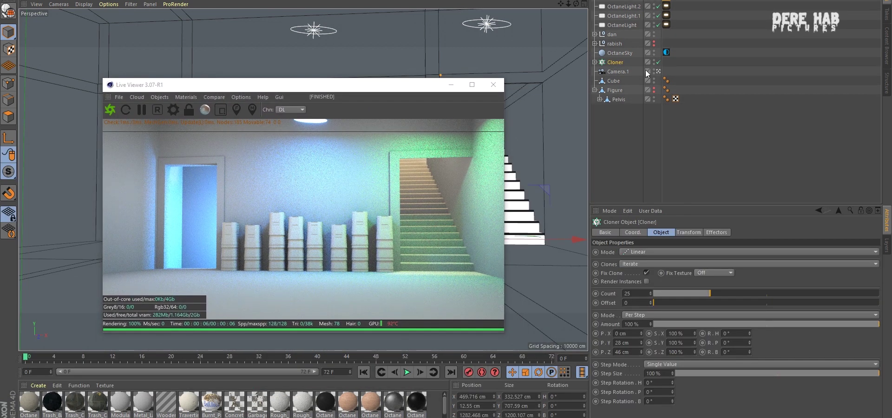
# Step: Open the EXIT material's Emission channel for the green glow, then close the Material Editor
pyautogui.click(614, 43)
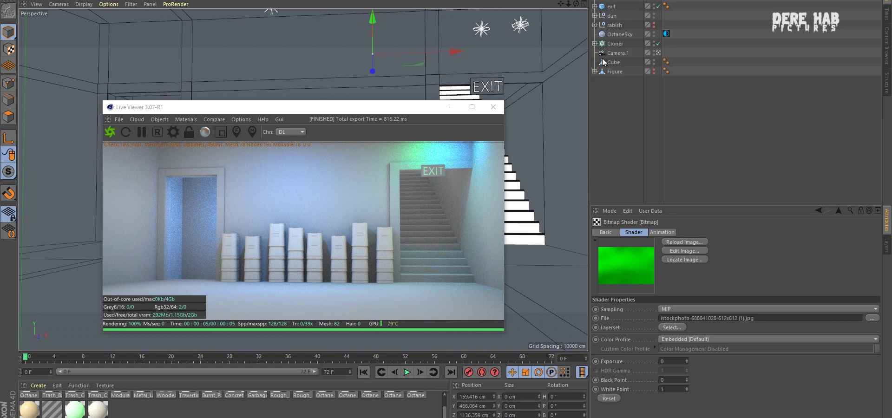
pyautogui.doubleClick(75, 411)
pyautogui.click(163, 213)
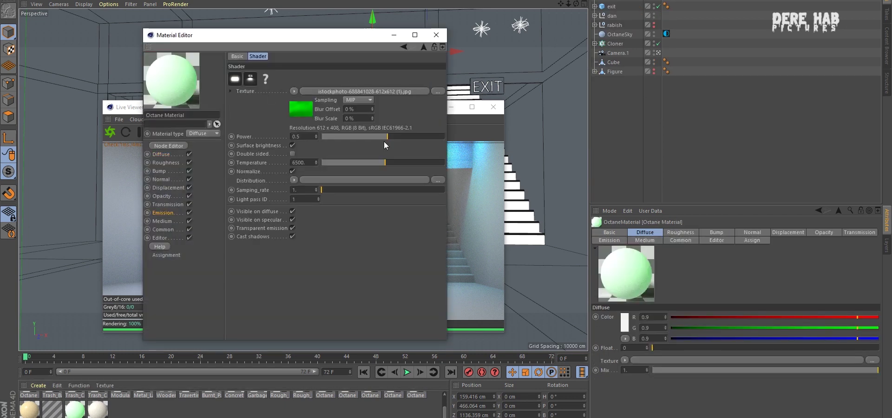
pyautogui.click(456, 187)
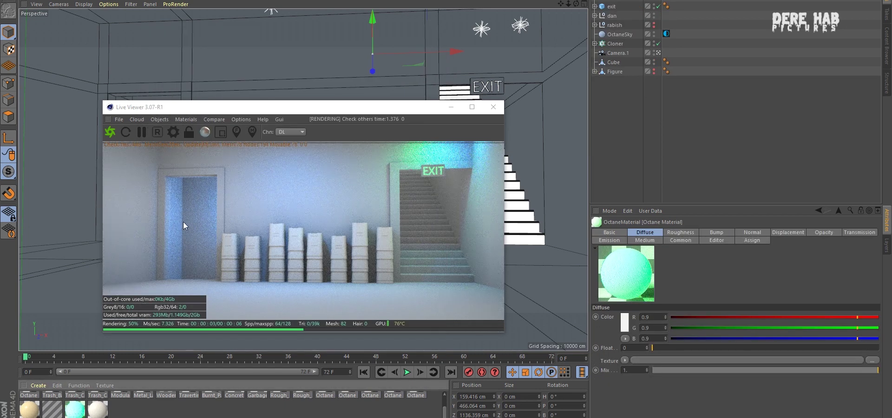
pyautogui.click(628, 115)
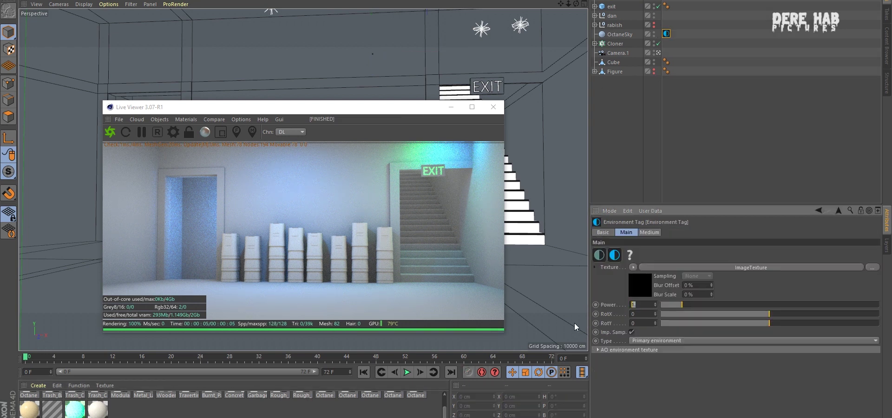
# Step: Deselect the dan group and everything else, then fold the rabish null
pyautogui.click(751, 191)
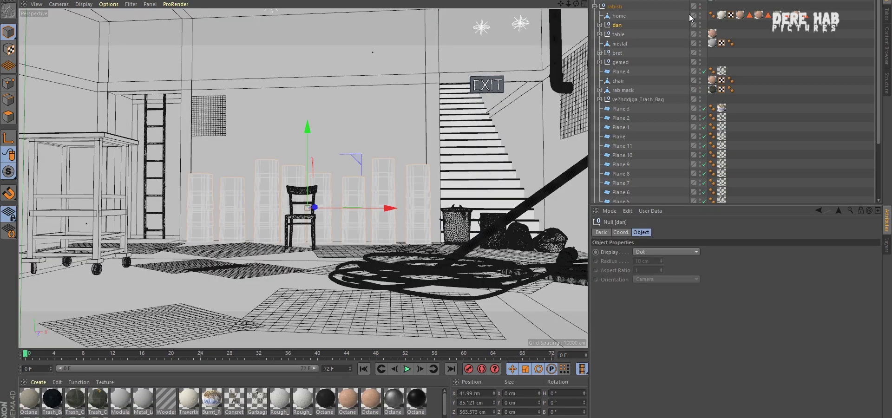
pyautogui.click(828, 96)
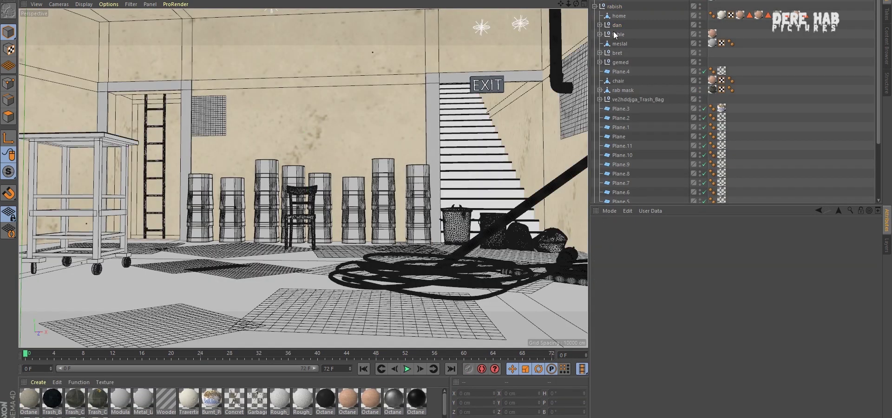
pyautogui.click(595, 6)
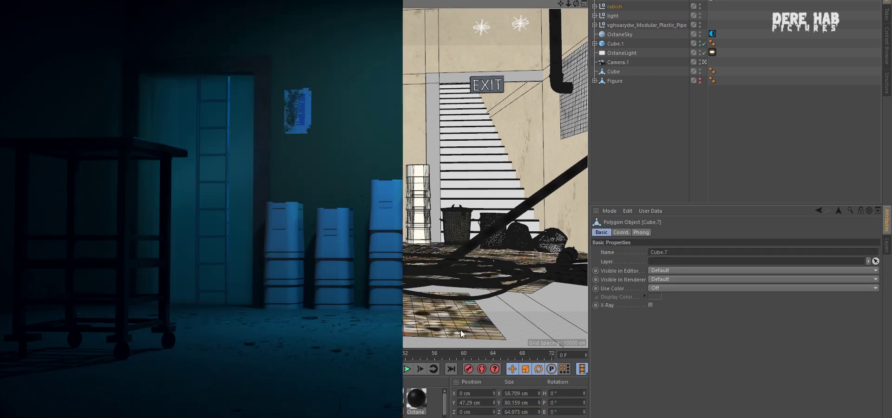